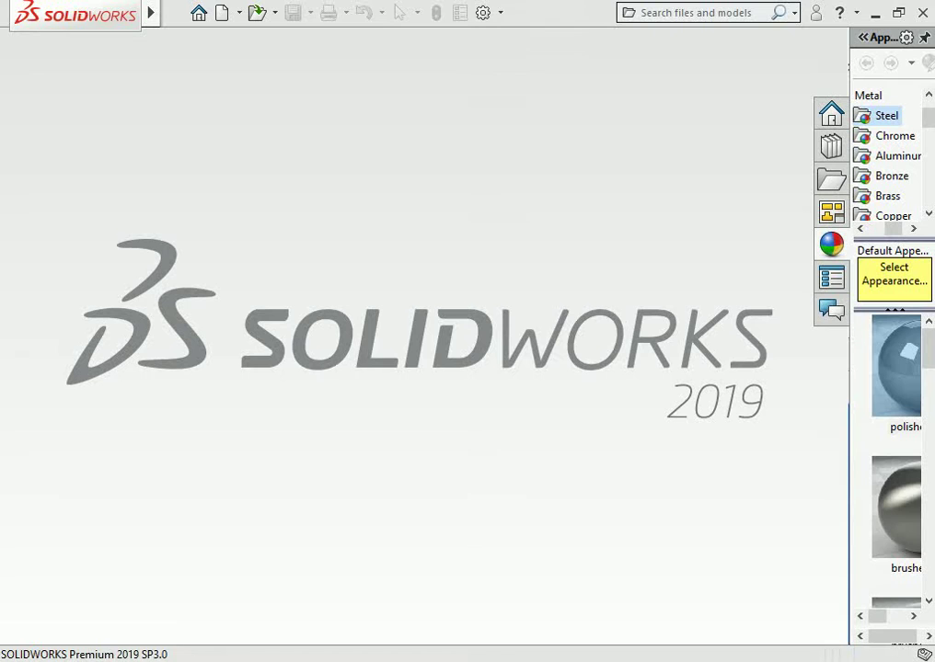
Create a new blank Part document (Part8)
click(222, 12)
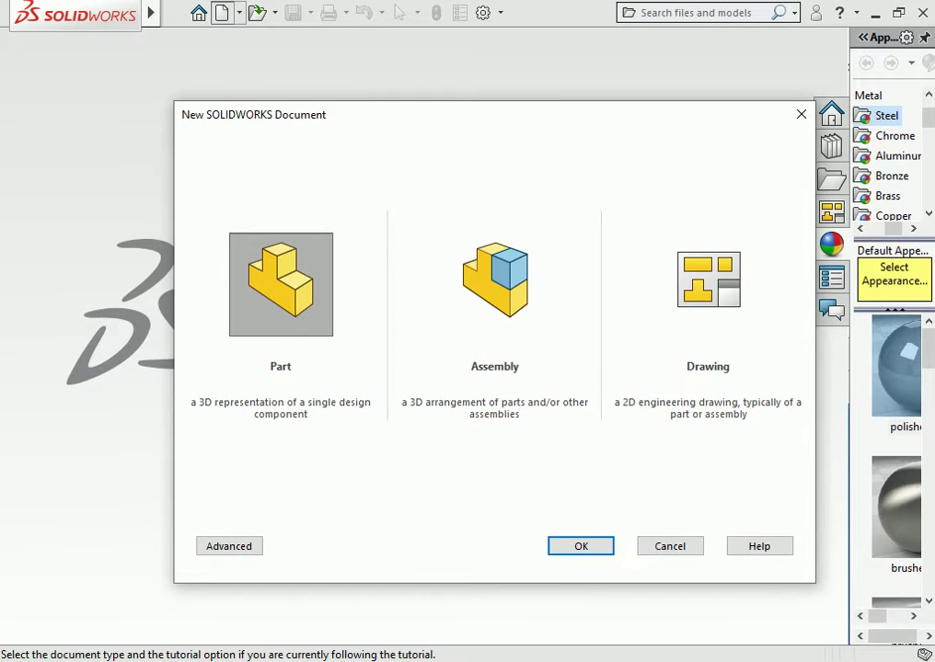
click(581, 546)
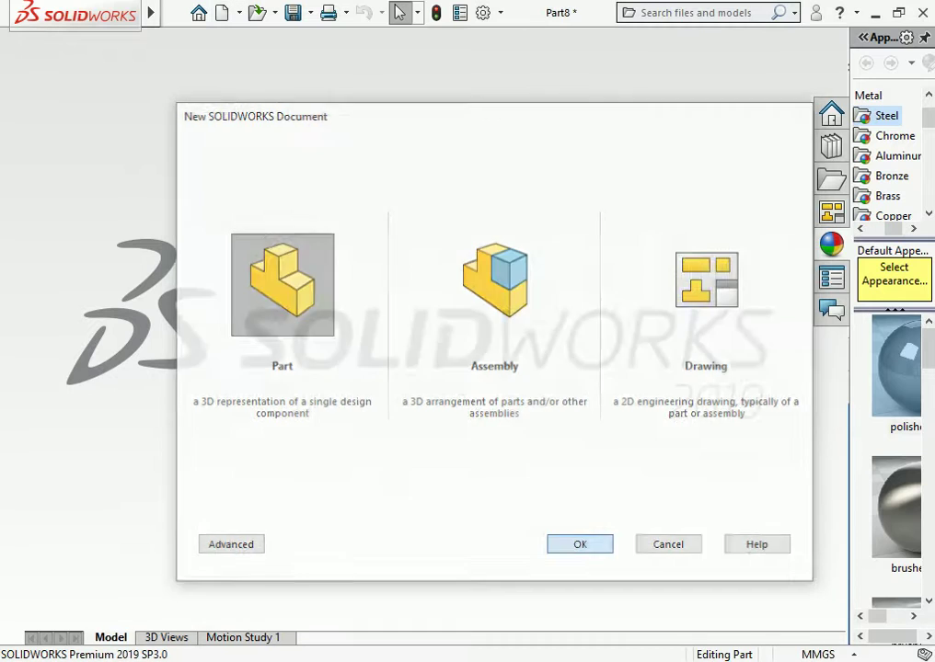
Start a sketch on the Front Plane and anchor a centerline at the origin
click(73, 305)
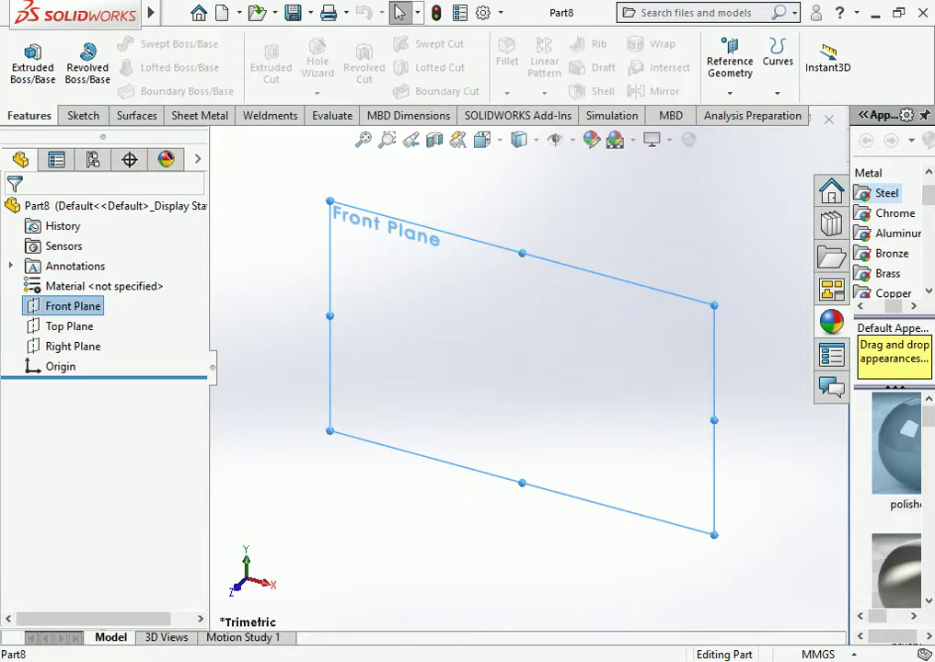
click(89, 217)
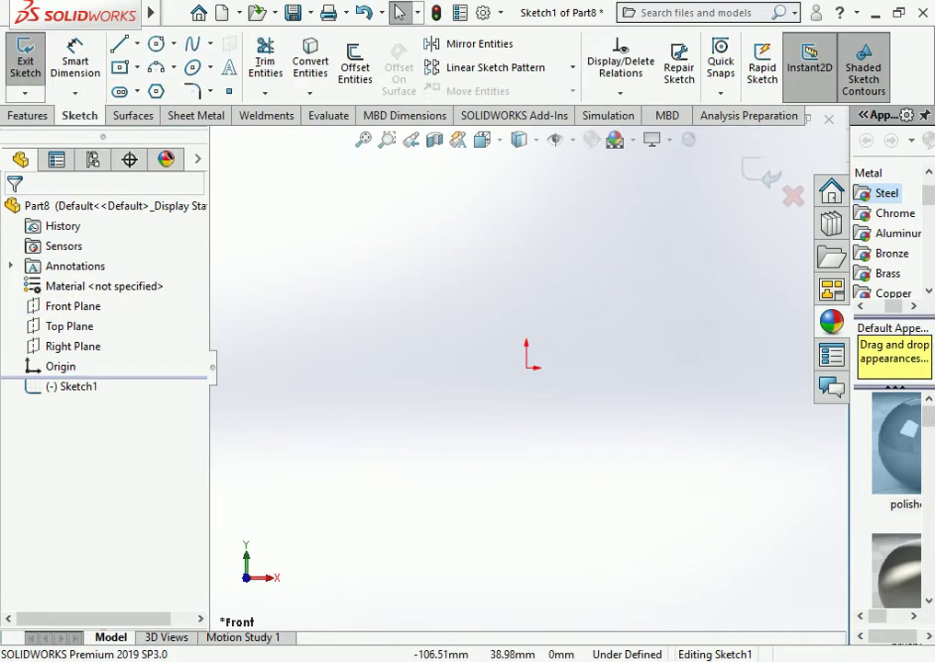
click(136, 43)
click(130, 90)
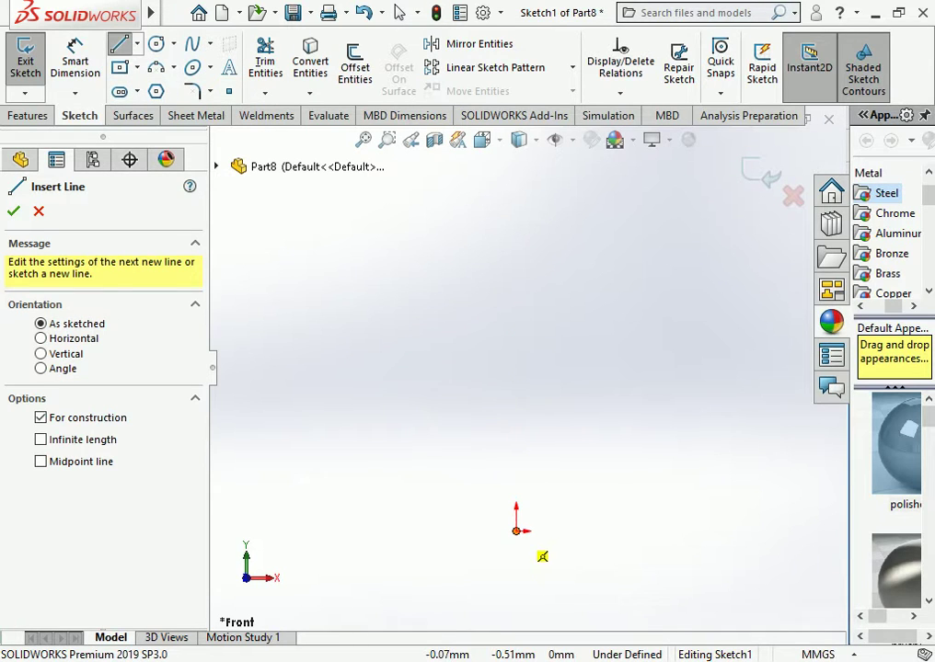
click(516, 530)
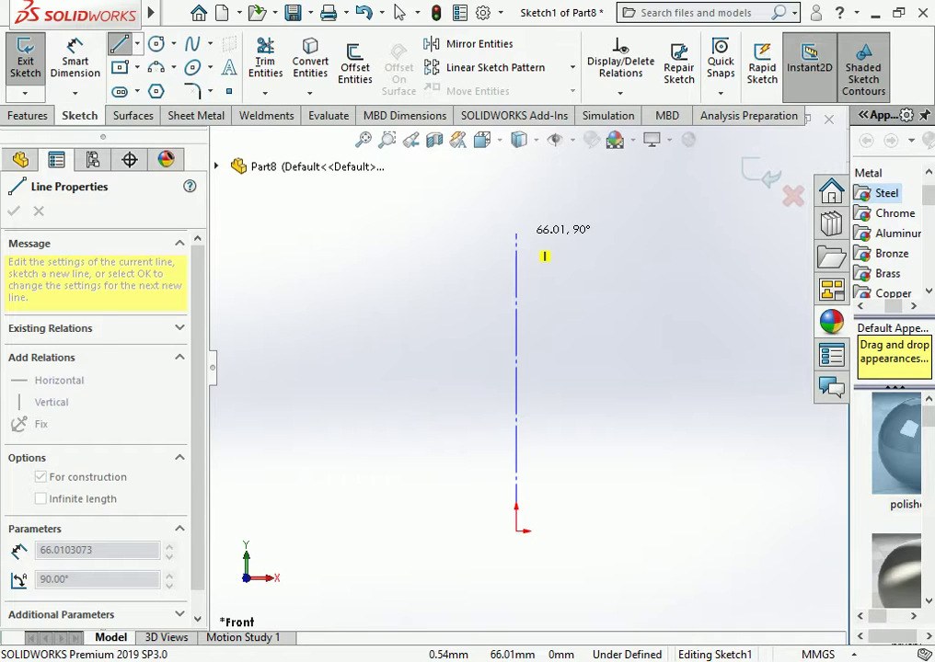
Finish the horizontal centerline right of the origin and drag its endpoint further right
scroll(285, 448, up, 3)
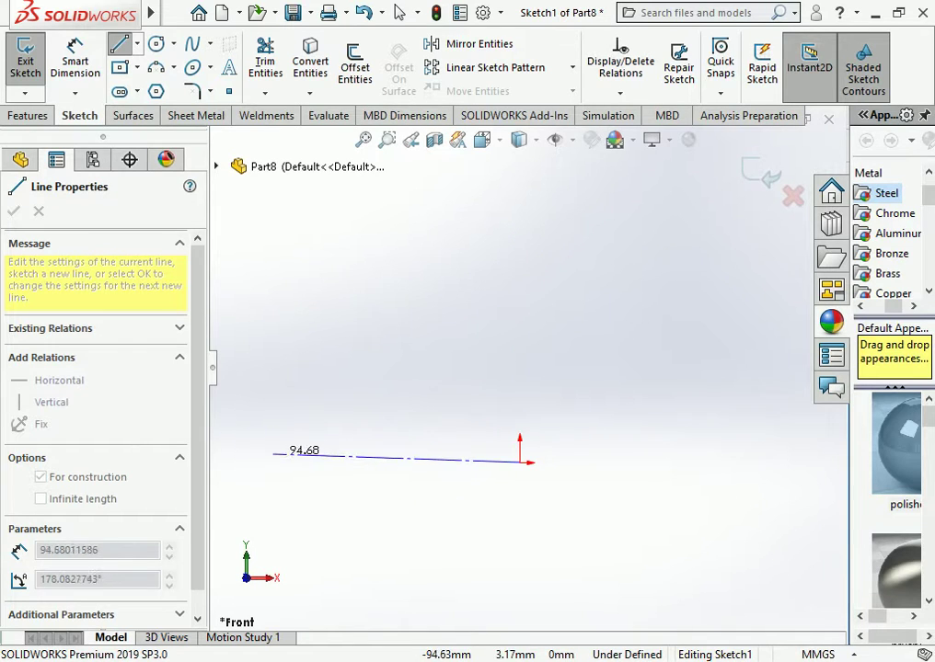
scroll(668, 425, up, 3)
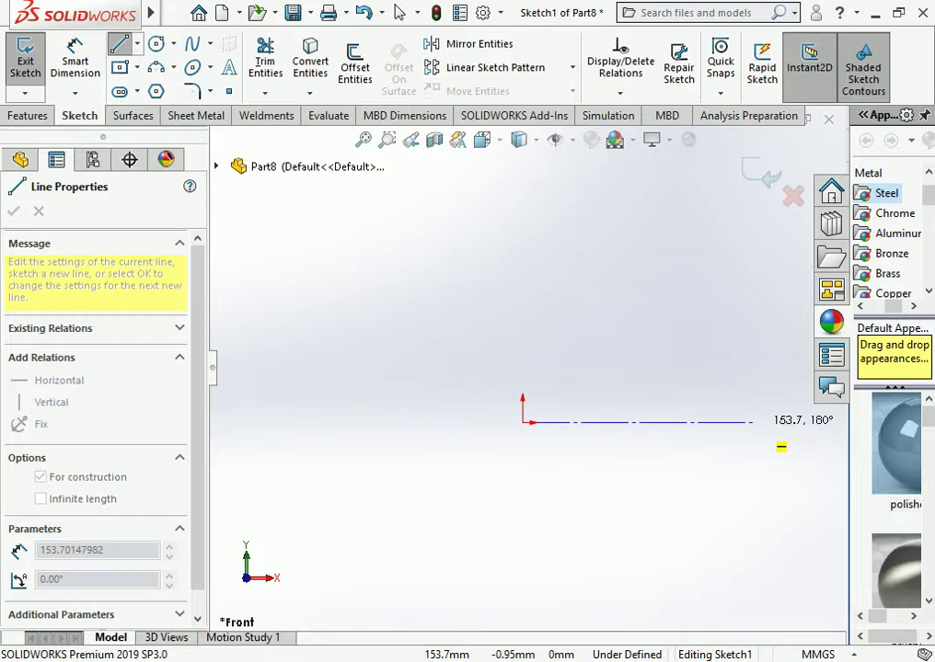
scroll(781, 446, up, 1)
click(778, 440)
key(Escape)
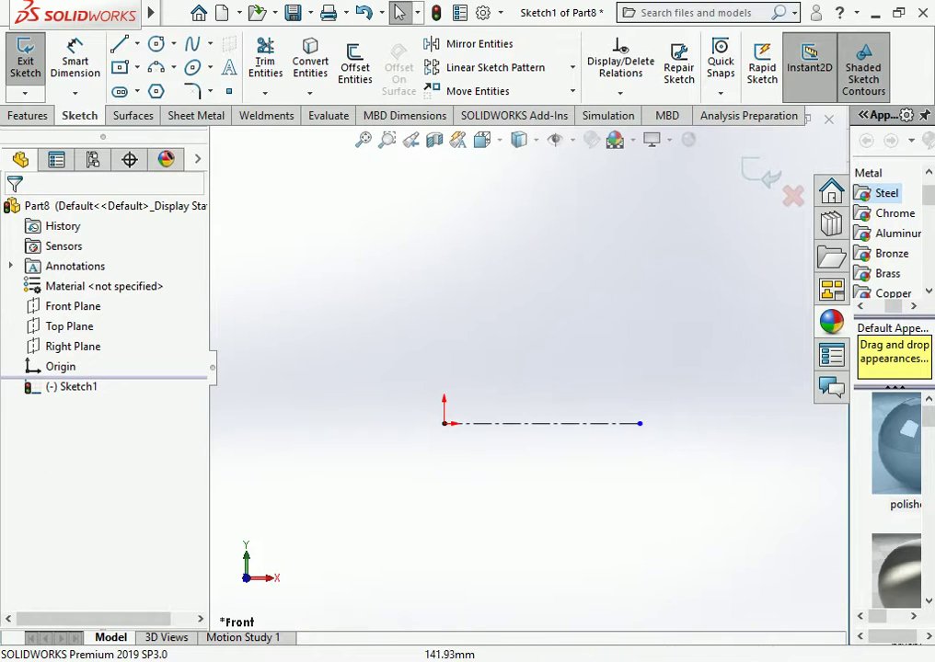
click(552, 423)
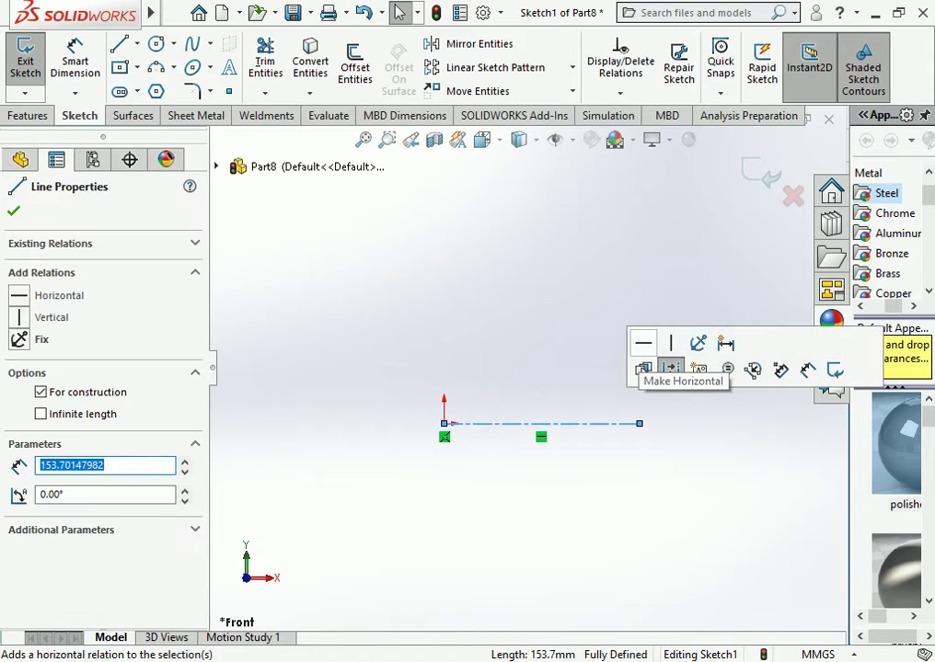
key(Escape)
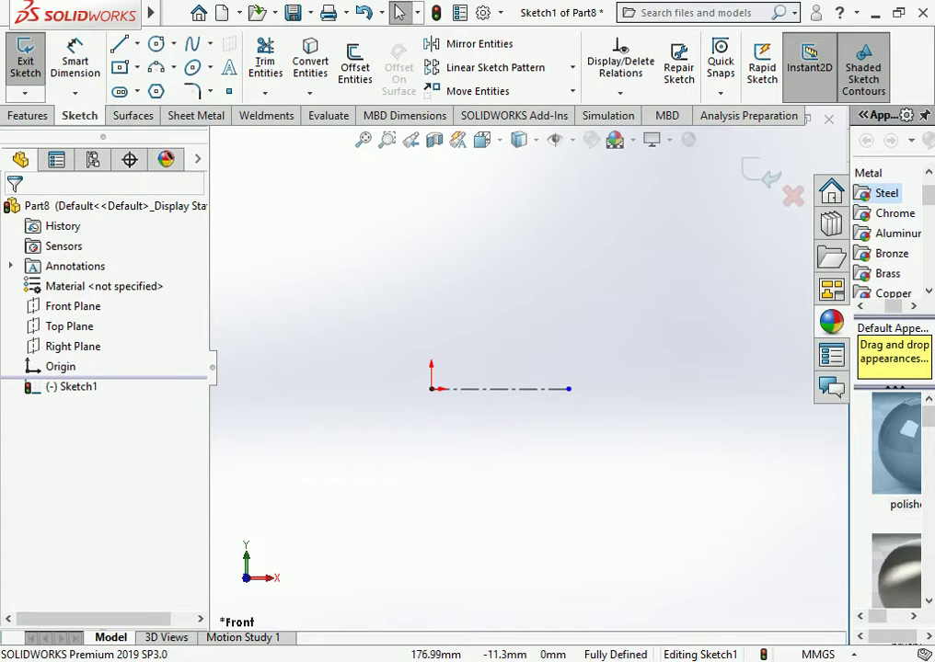
drag(568, 388, 665, 388)
key(Escape)
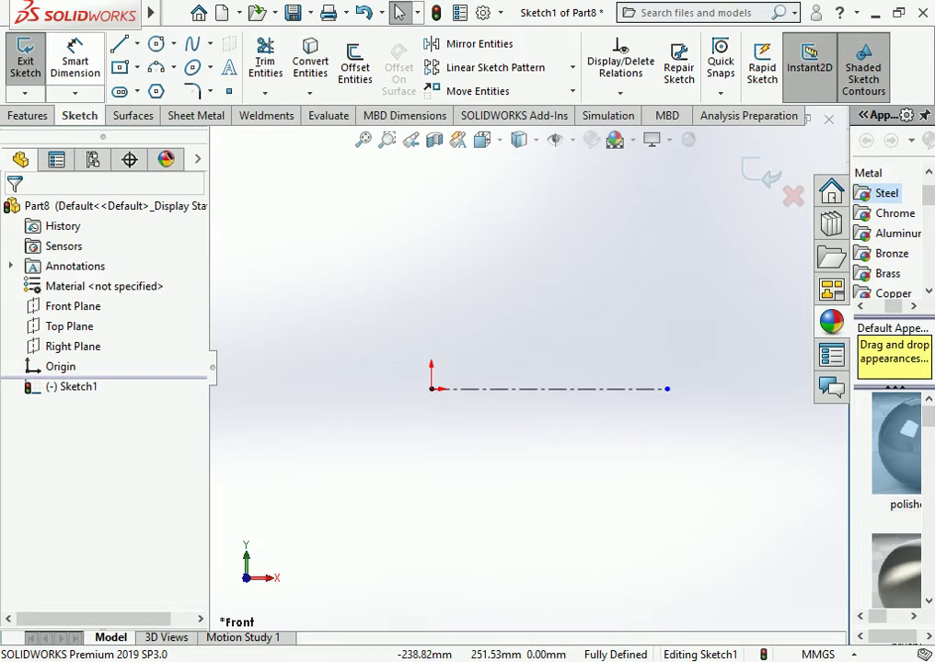
Draw the closed six-line stepped profile above the centerline
key(d)
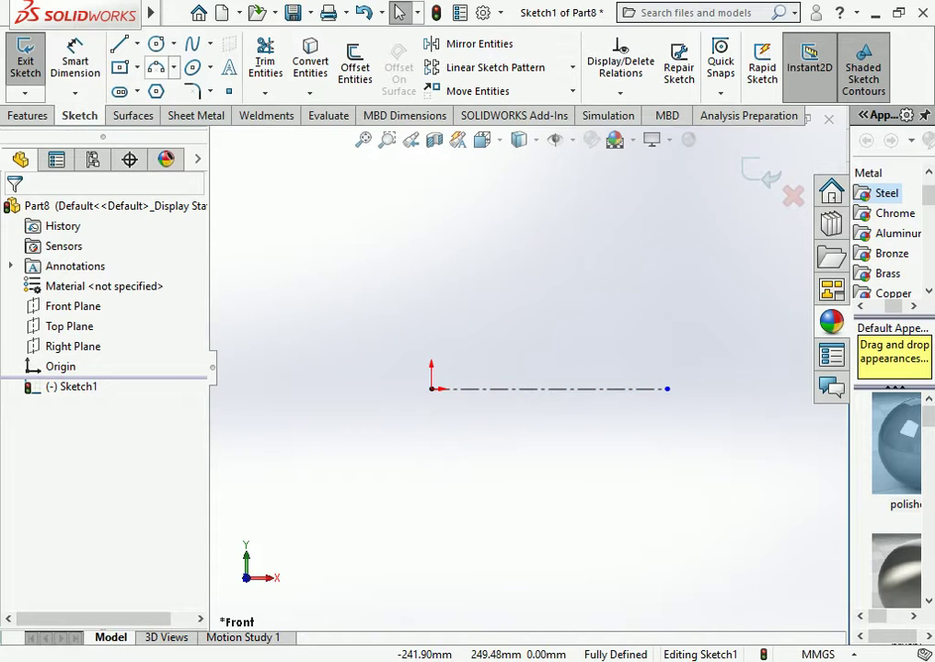
key(l)
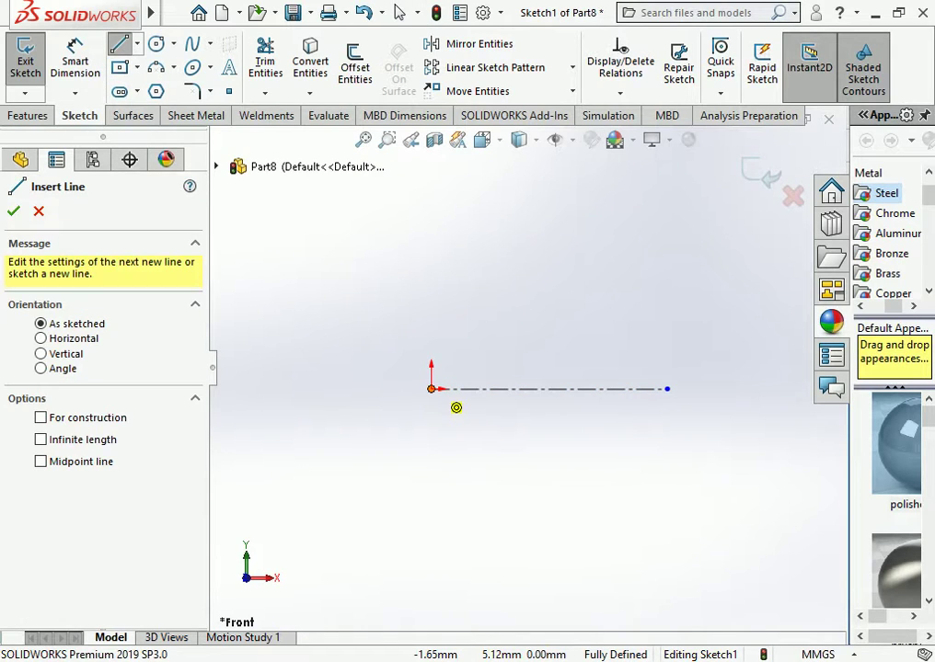
click(432, 389)
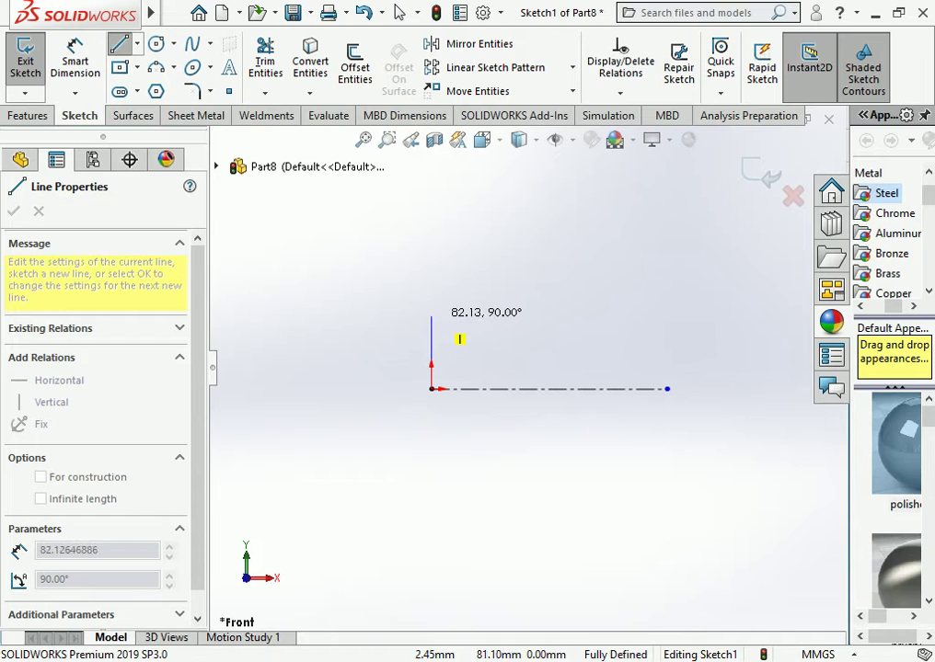
key(Escape)
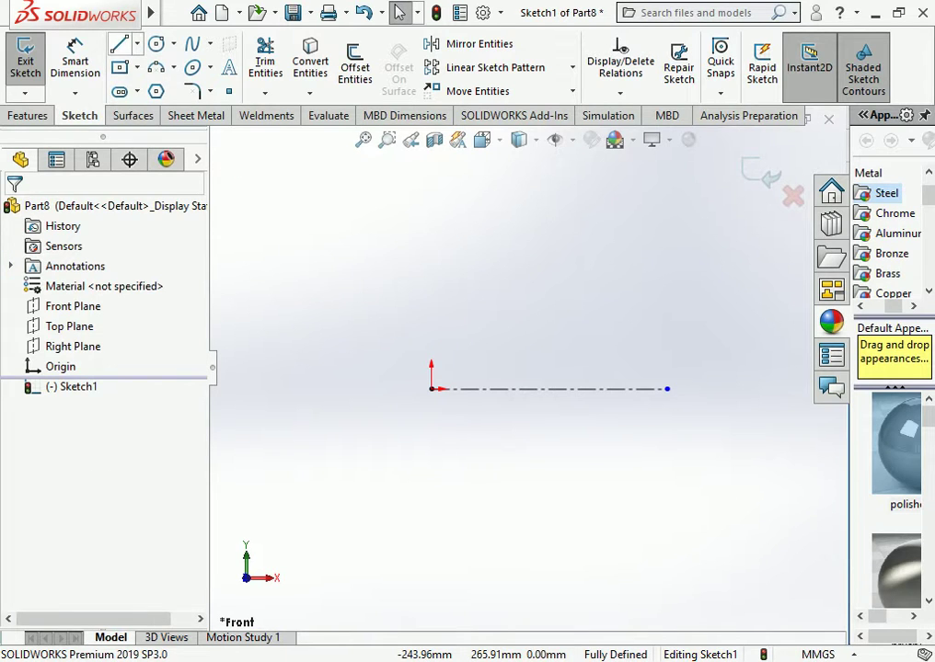
key(l)
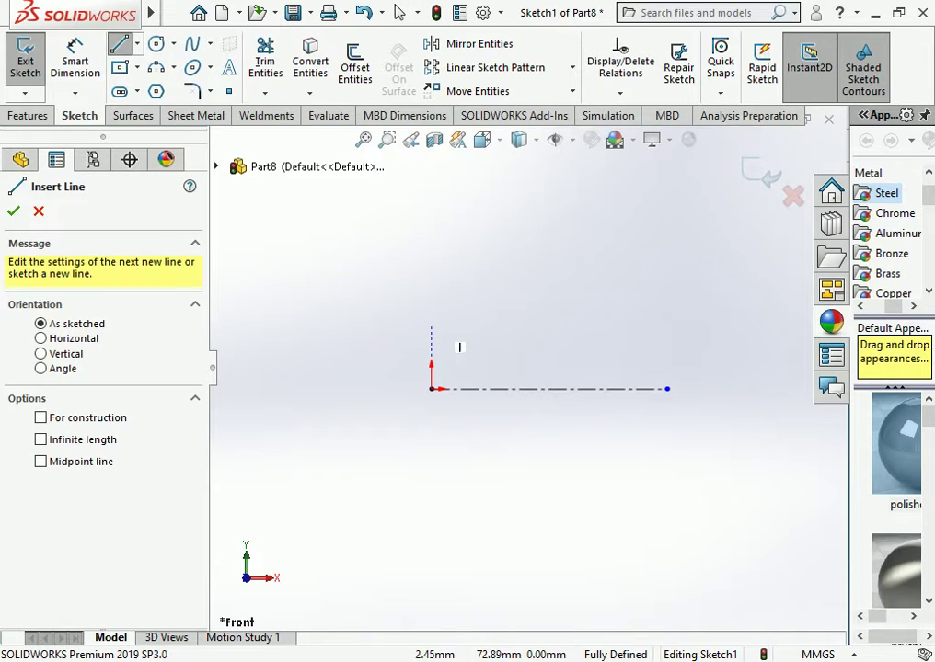
click(432, 388)
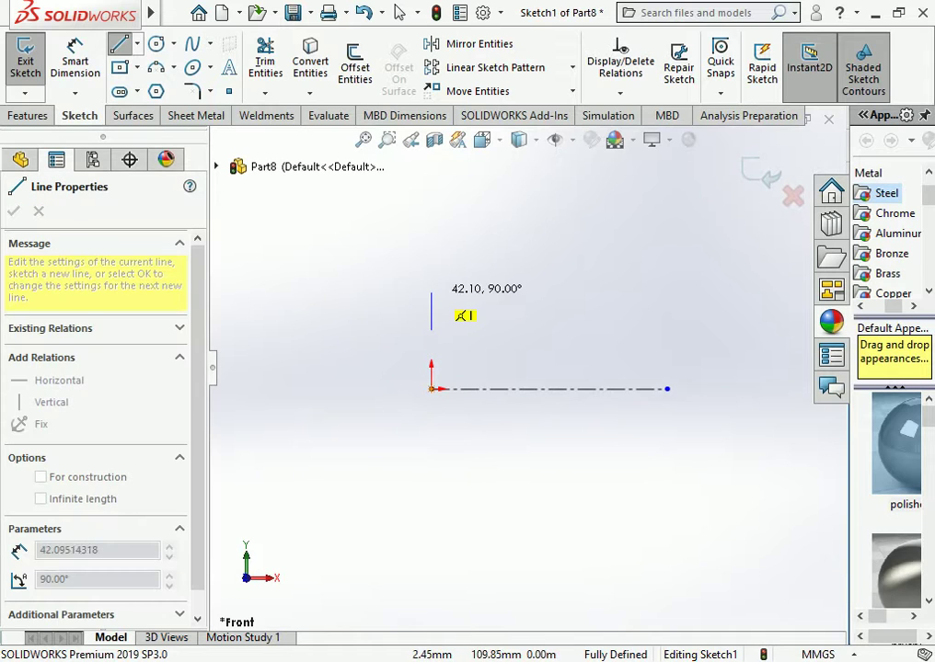
click(431, 291)
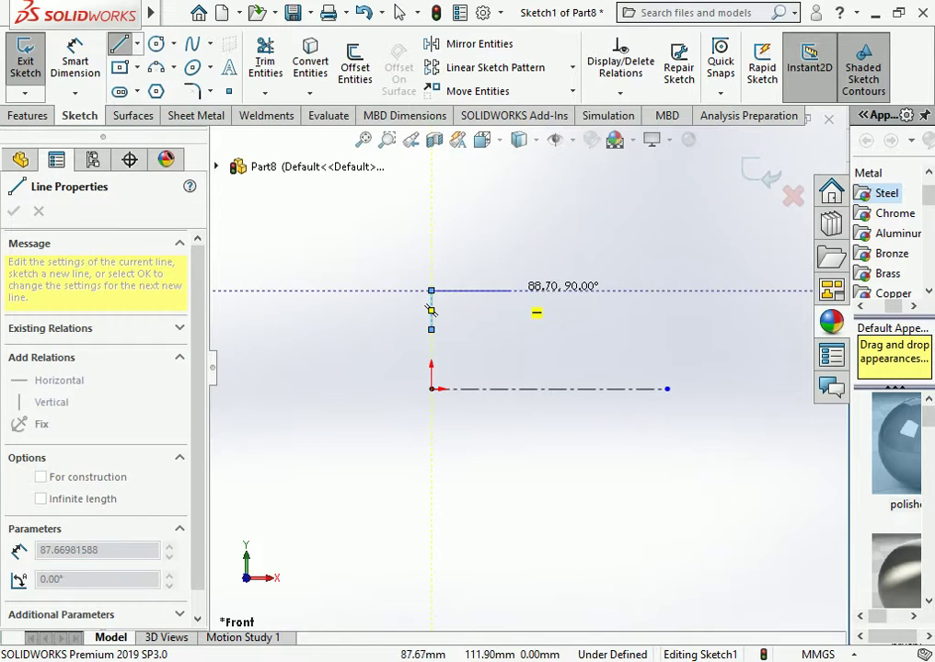
click(537, 291)
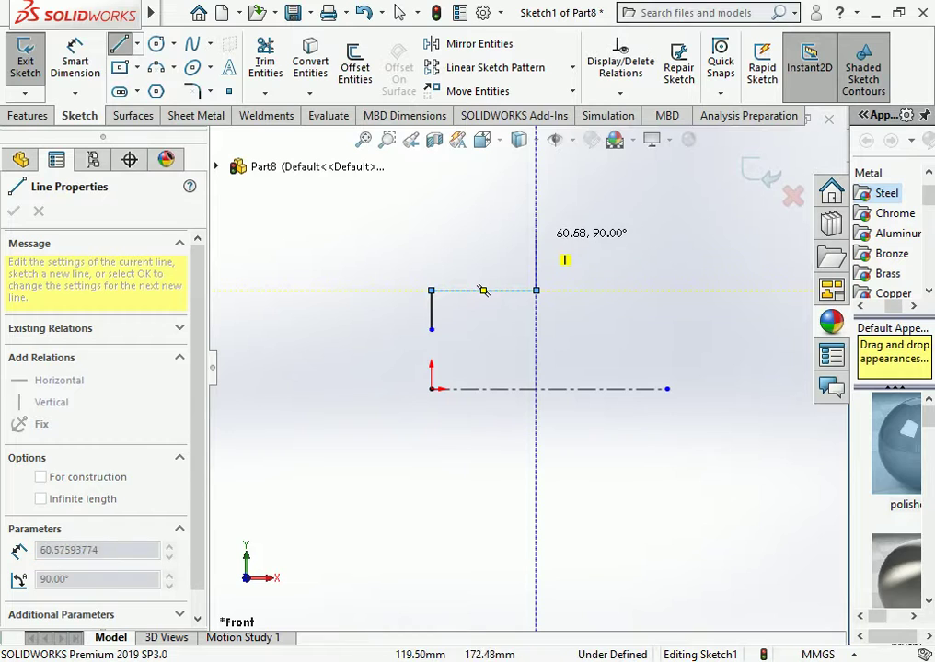
click(536, 229)
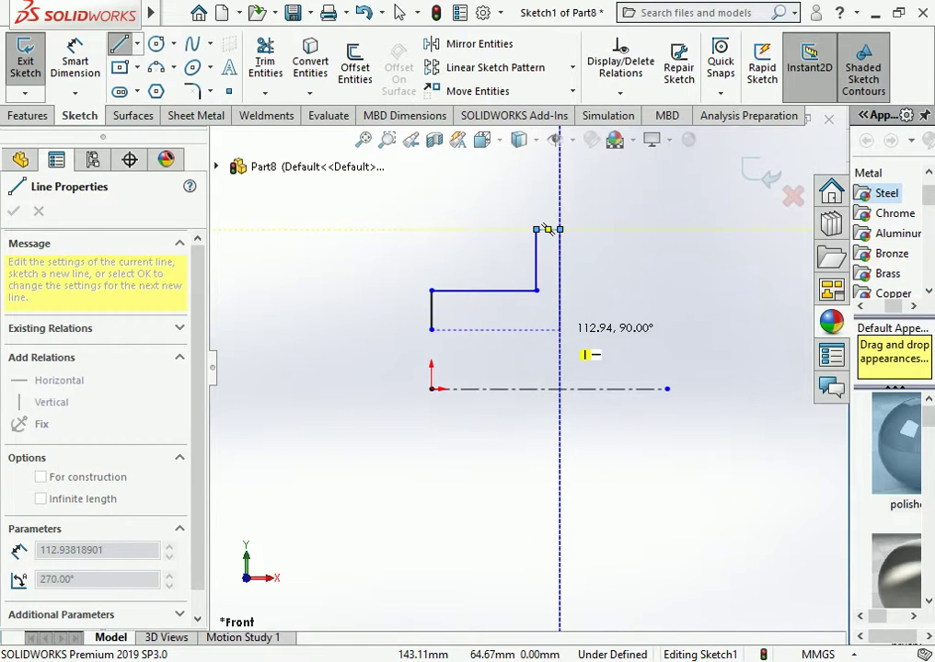
click(559, 329)
click(431, 329)
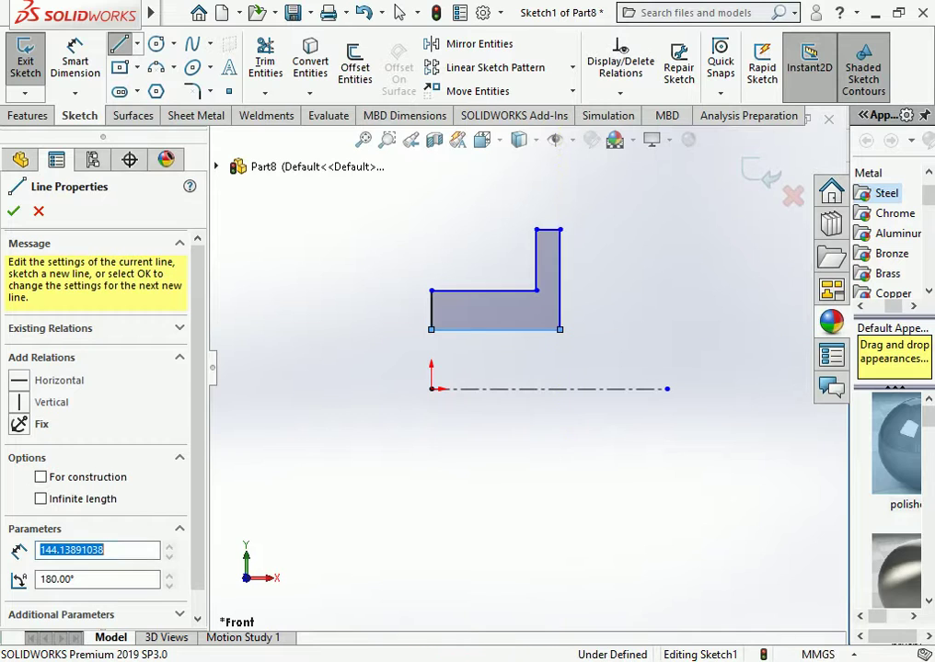
key(Escape)
Lower the profile's bottom edge and shift its inner vertical edge left
mouse_move(496, 329)
mouse_down()
mouse_move(496, 358)
mouse_move(496, 342)
mouse_up()
key(Escape)
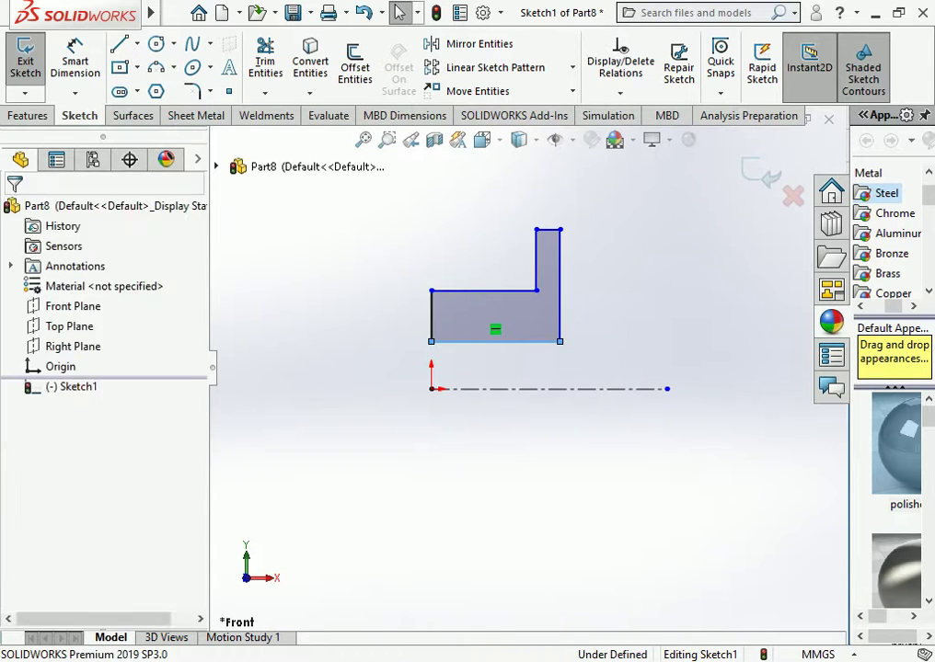
click(536, 290)
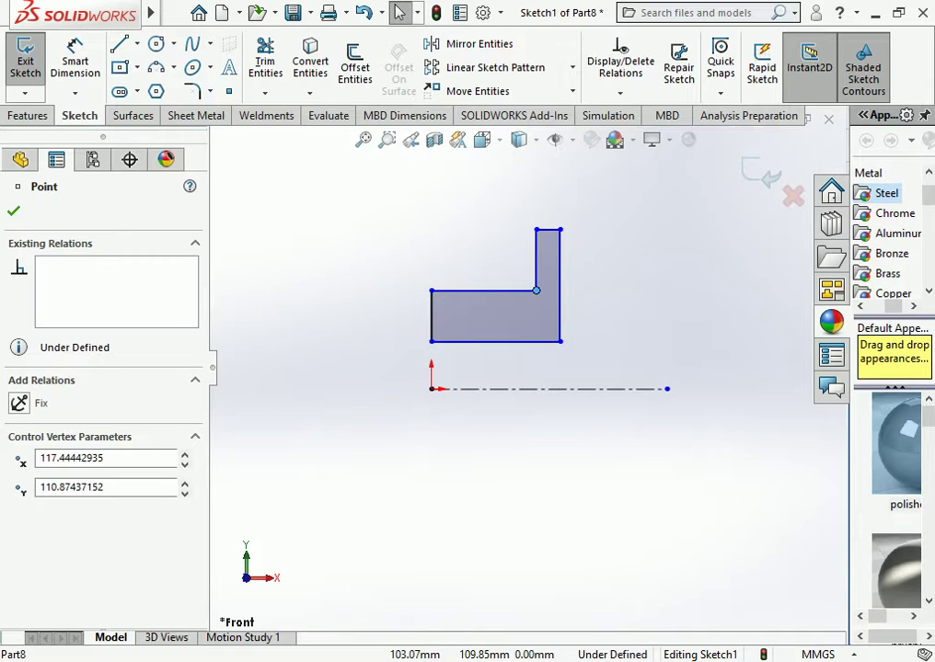
click(523, 292)
key(Escape)
click(536, 265)
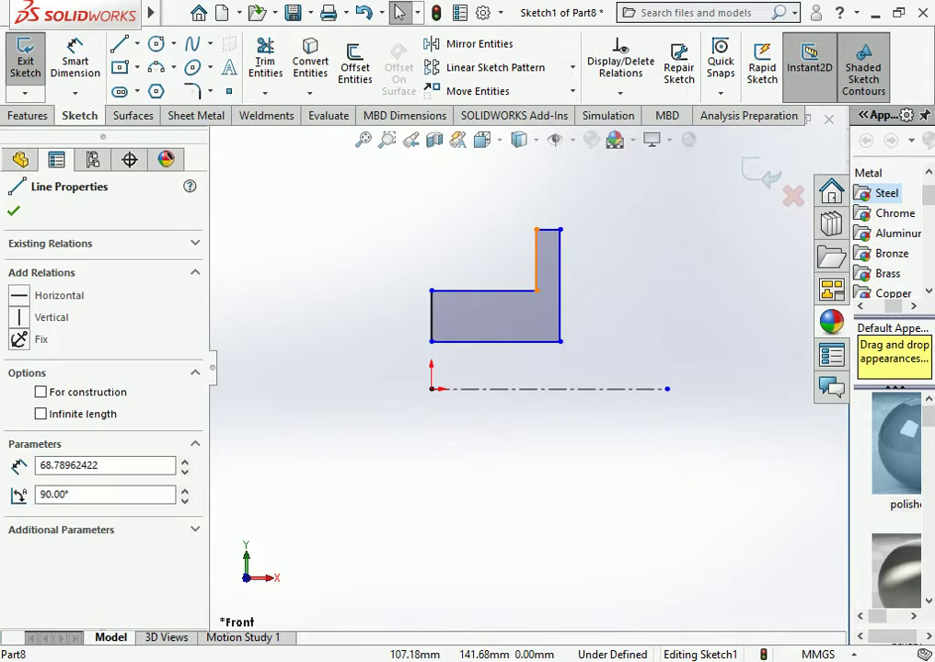
drag(536, 265, 515, 265)
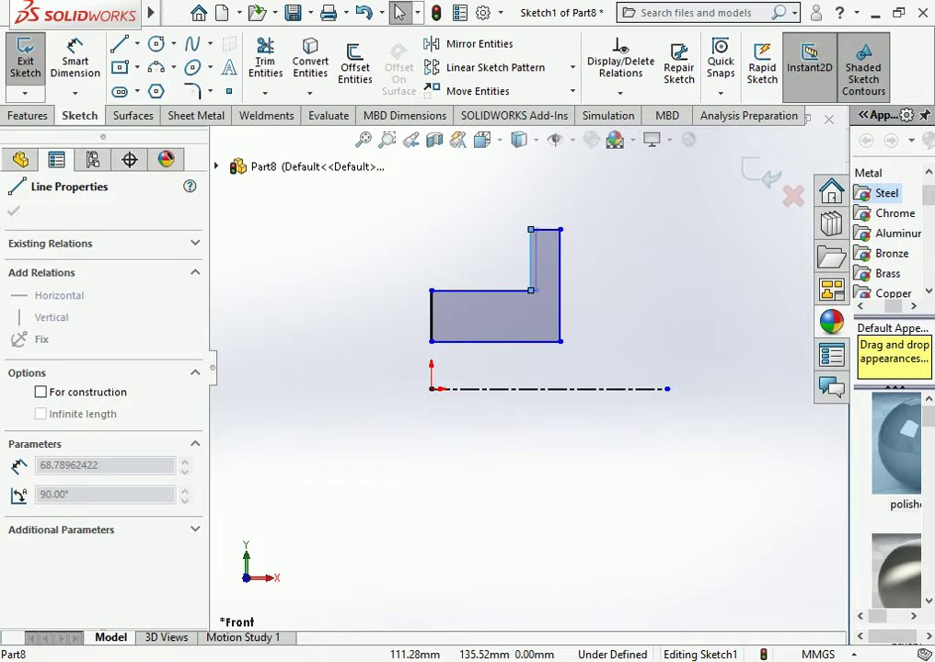
key(Escape)
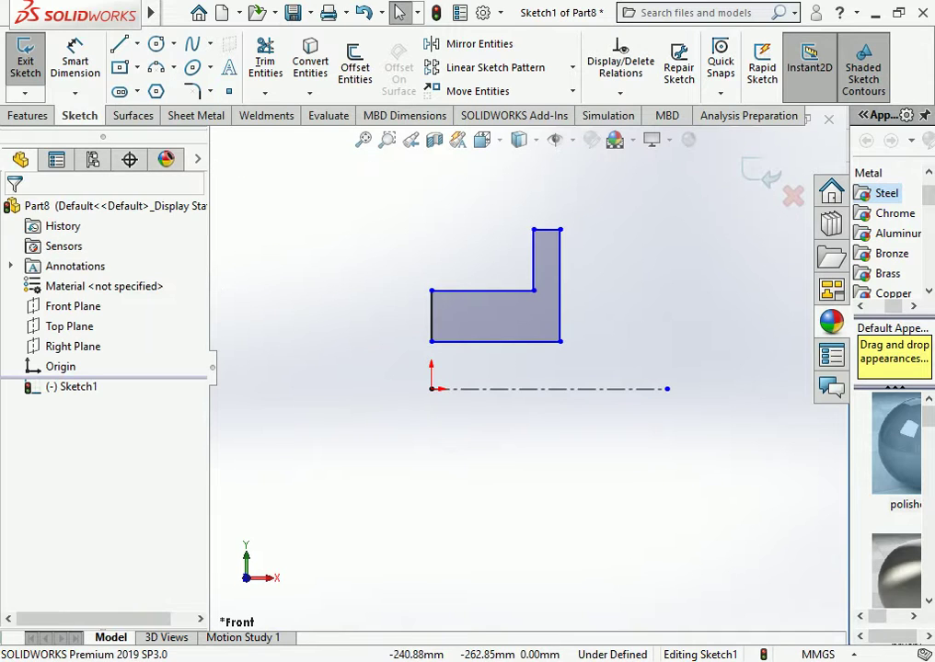
Dimension the bottom and step edges as Ø100 and Ø200 mm about the centerline
click(75, 57)
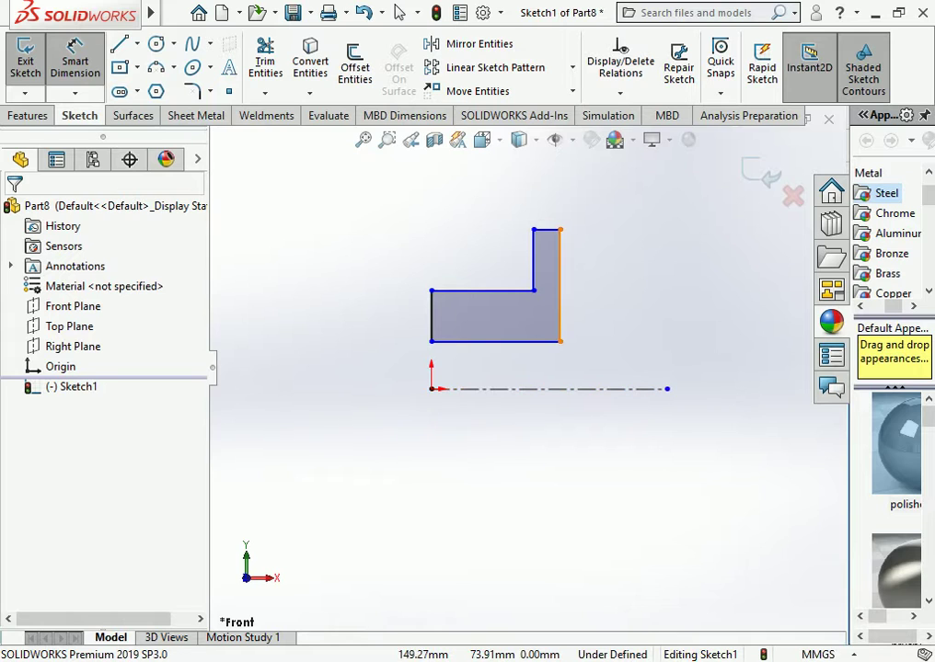
click(497, 342)
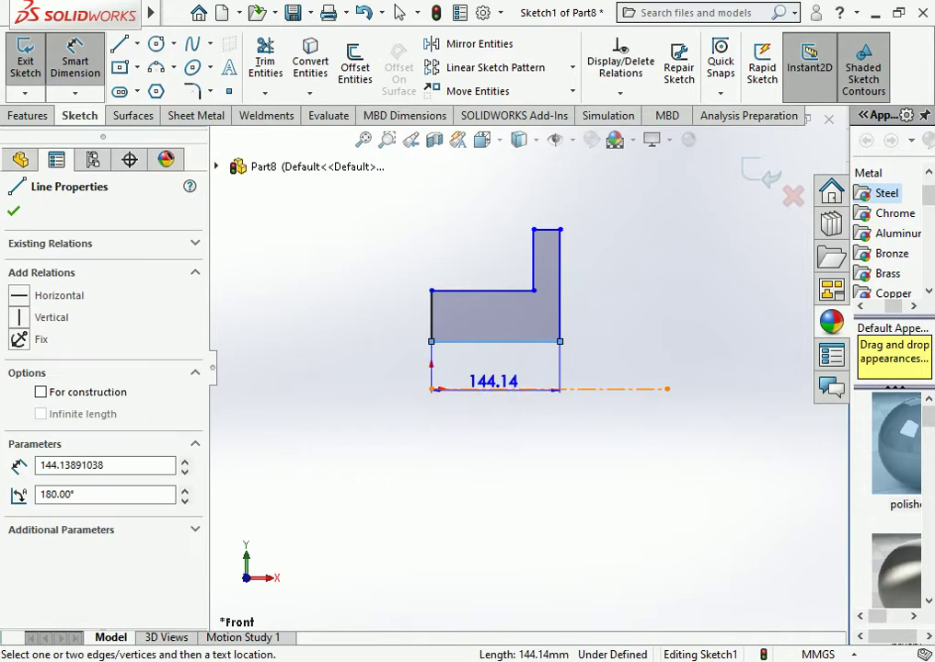
click(552, 389)
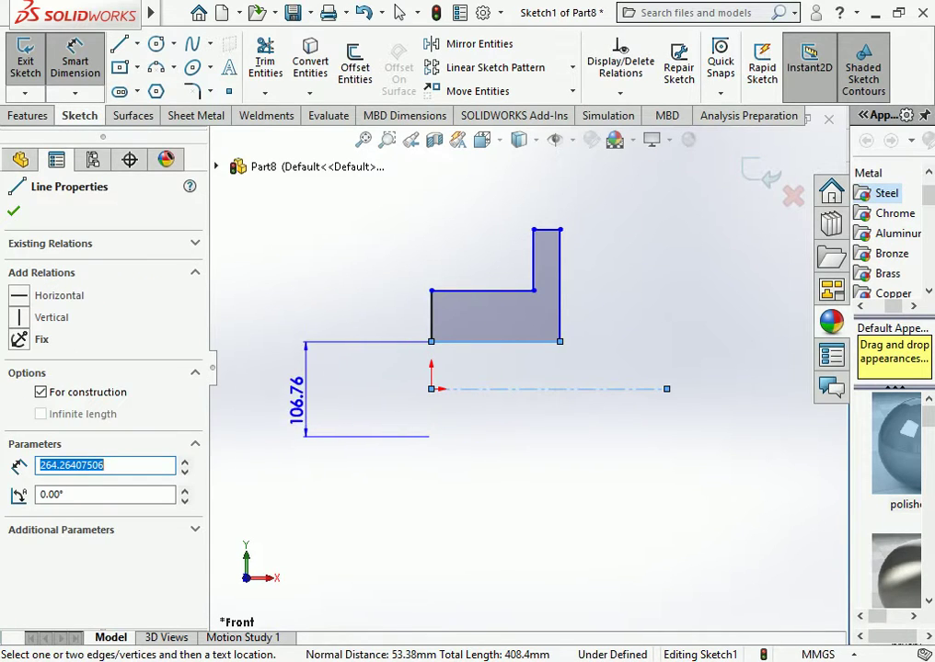
click(304, 397)
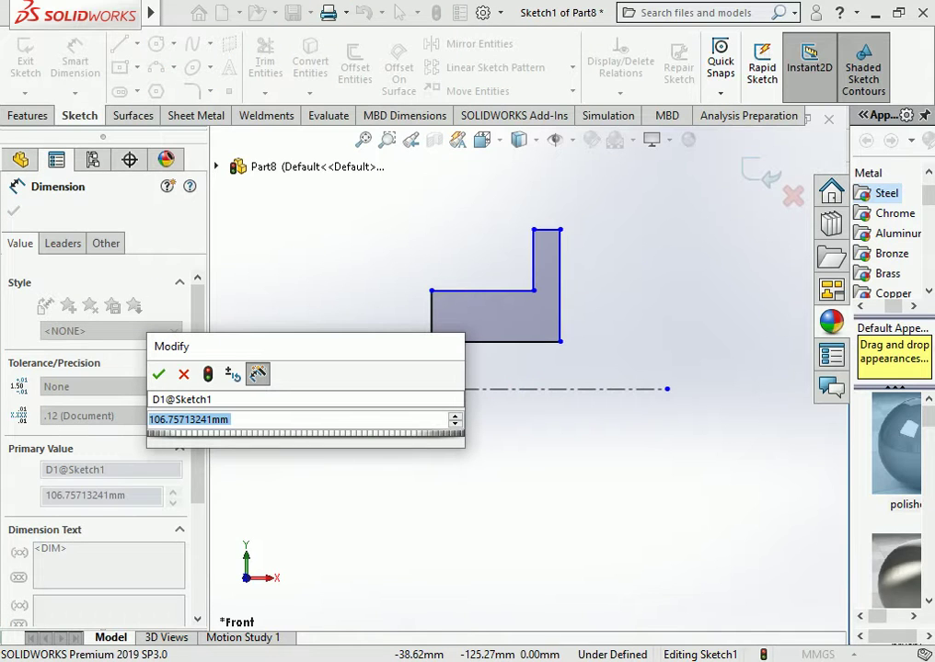
text(1)
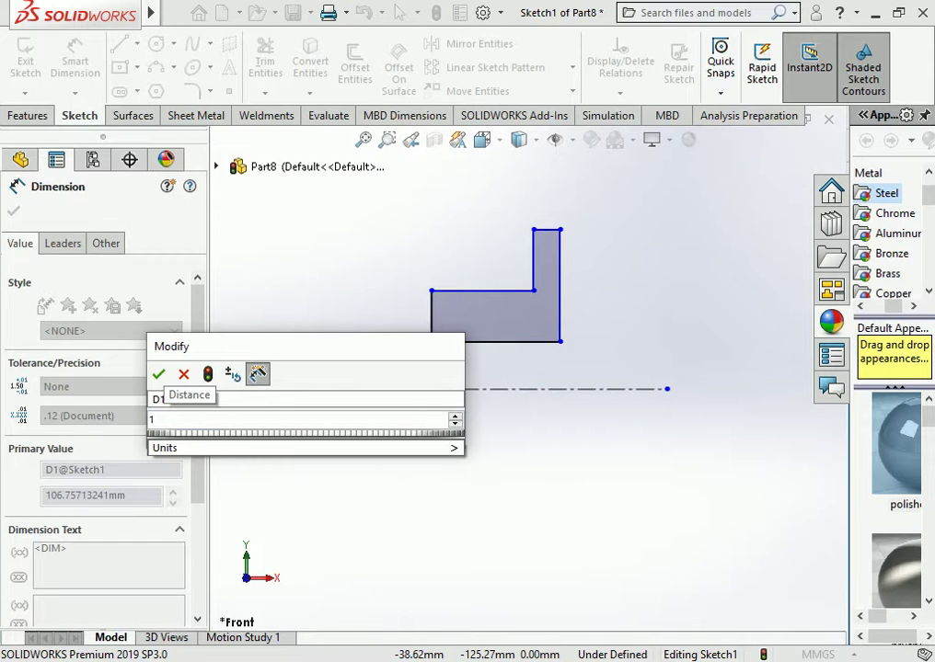
text(00)
key(Return)
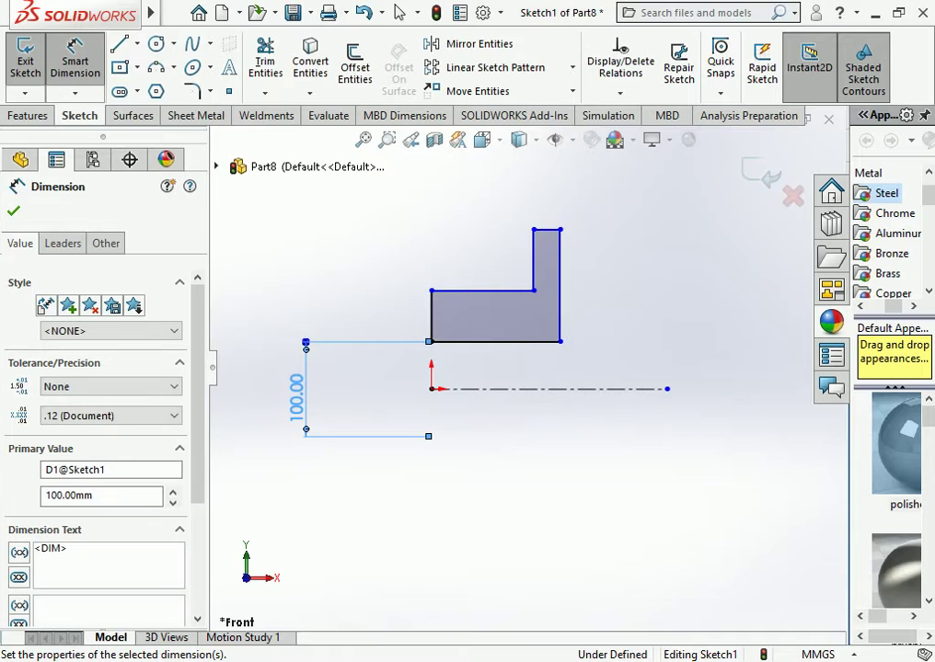
key(Escape)
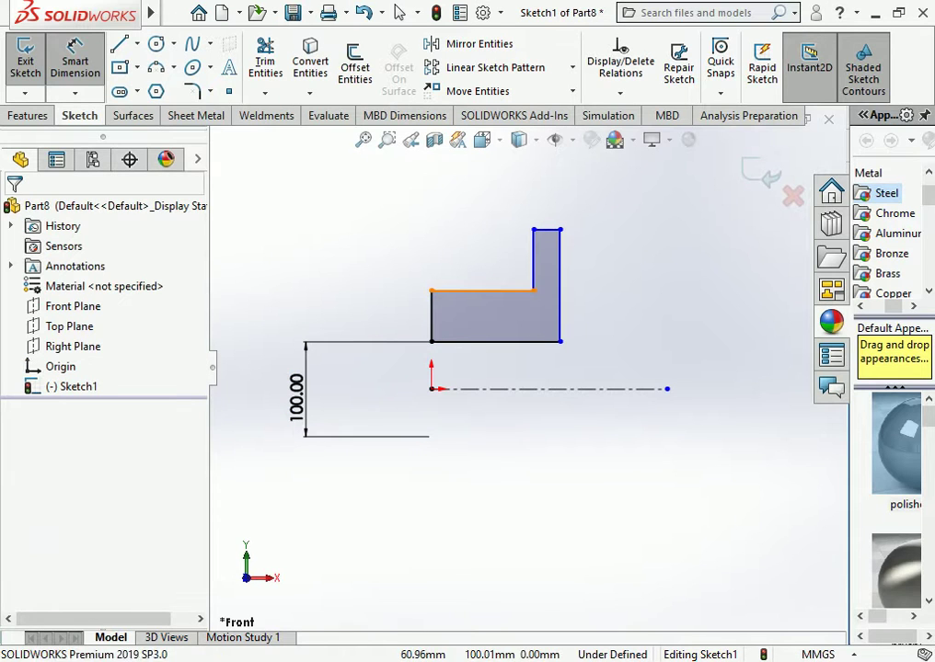
click(552, 390)
click(479, 291)
scroll(528, 366, up, 3)
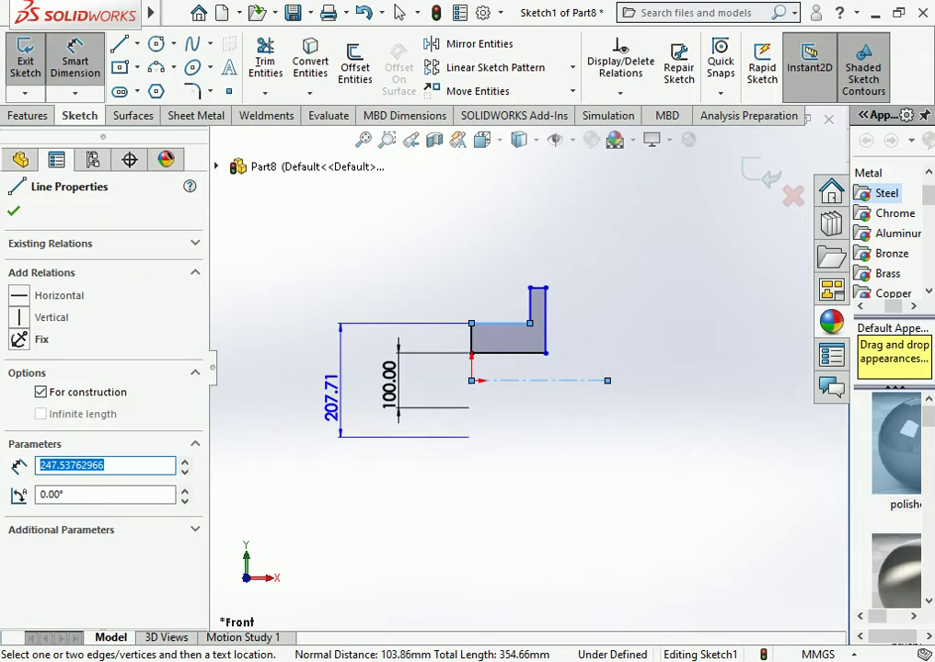
click(329, 384)
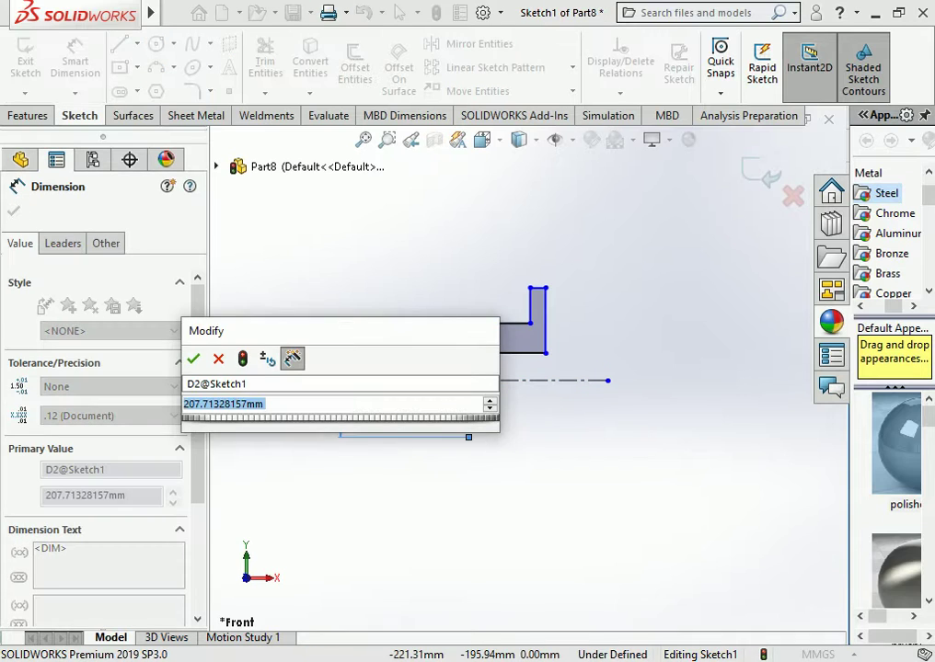
text(200)
key(Return)
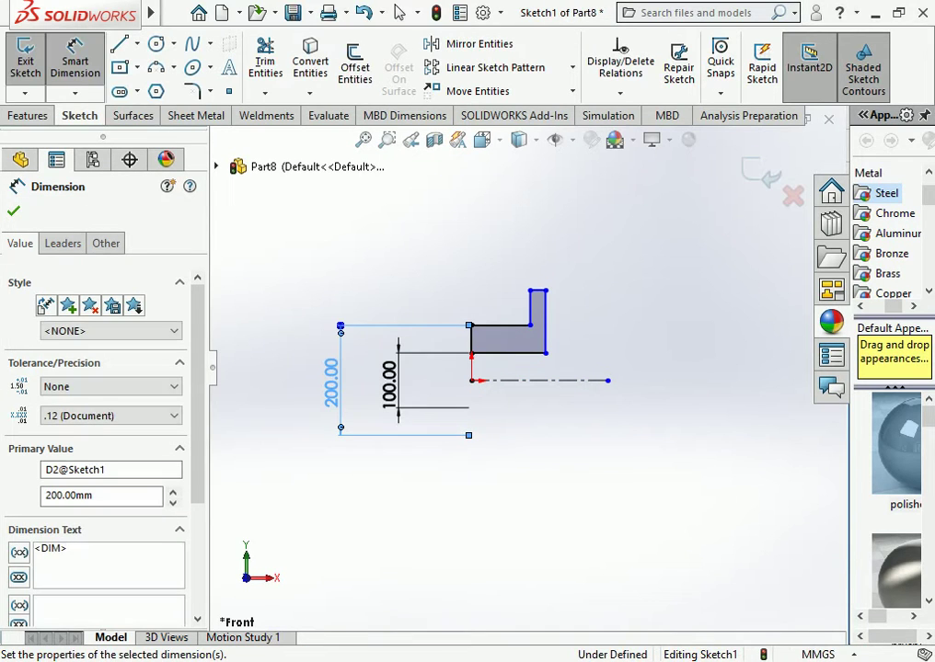
key(Escape)
Dimension the top edge as the Ø330 mm outer diameter
scroll(524, 308, down, 3)
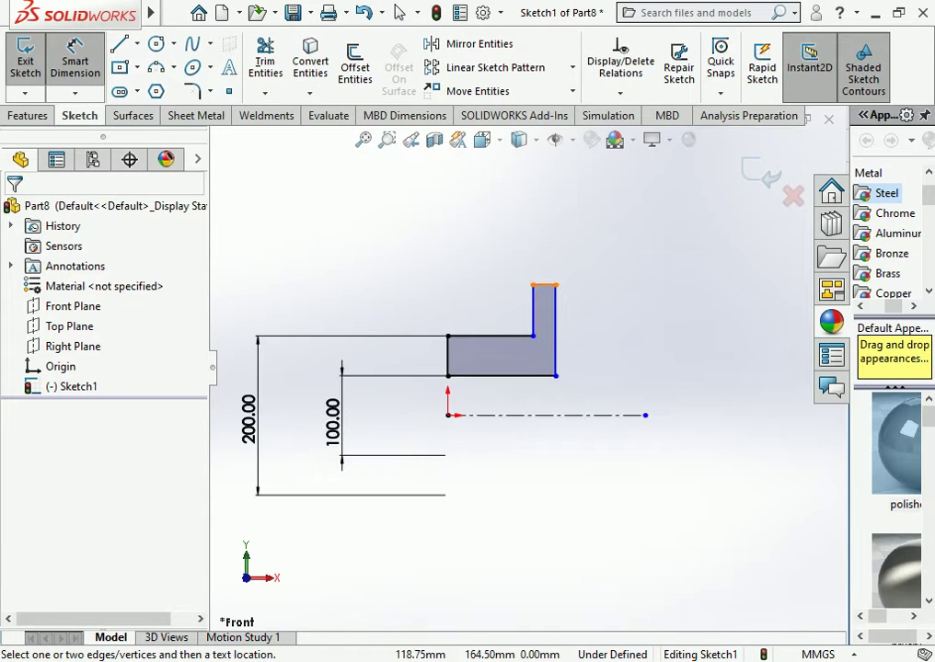
click(543, 286)
click(543, 415)
scroll(523, 366, up, 2)
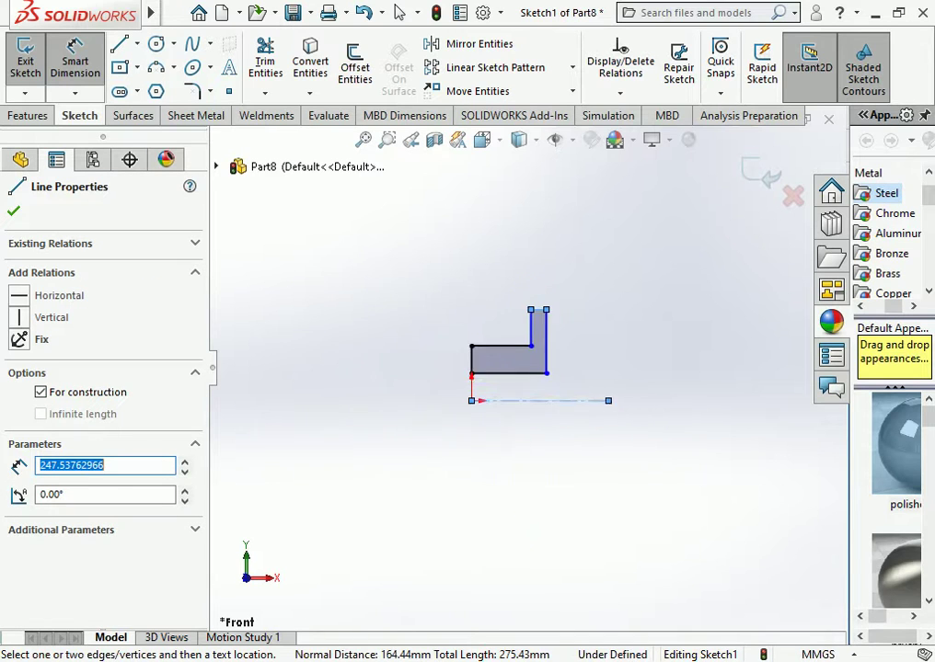
key(Escape)
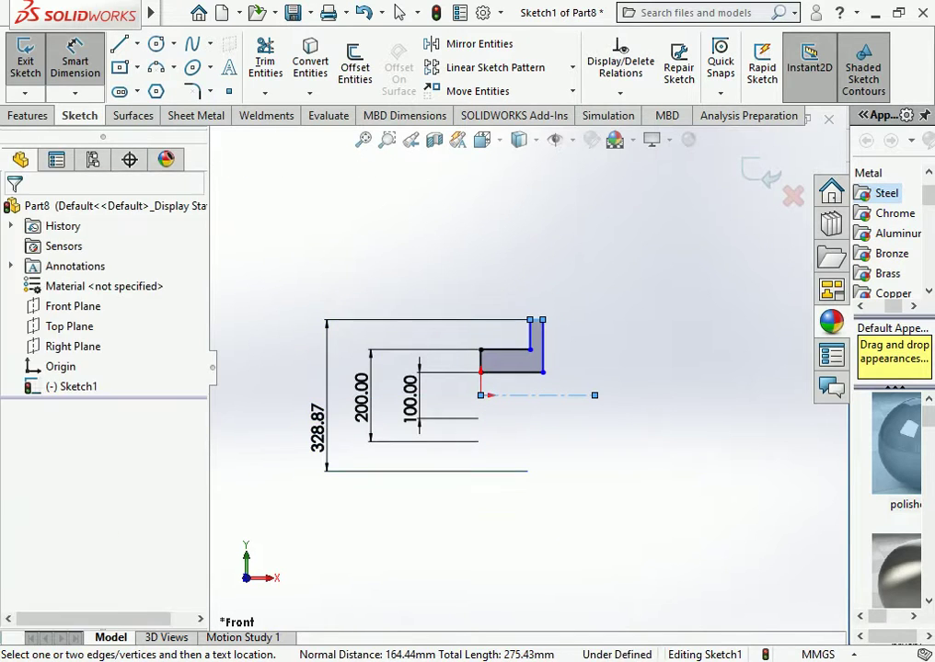
click(317, 428)
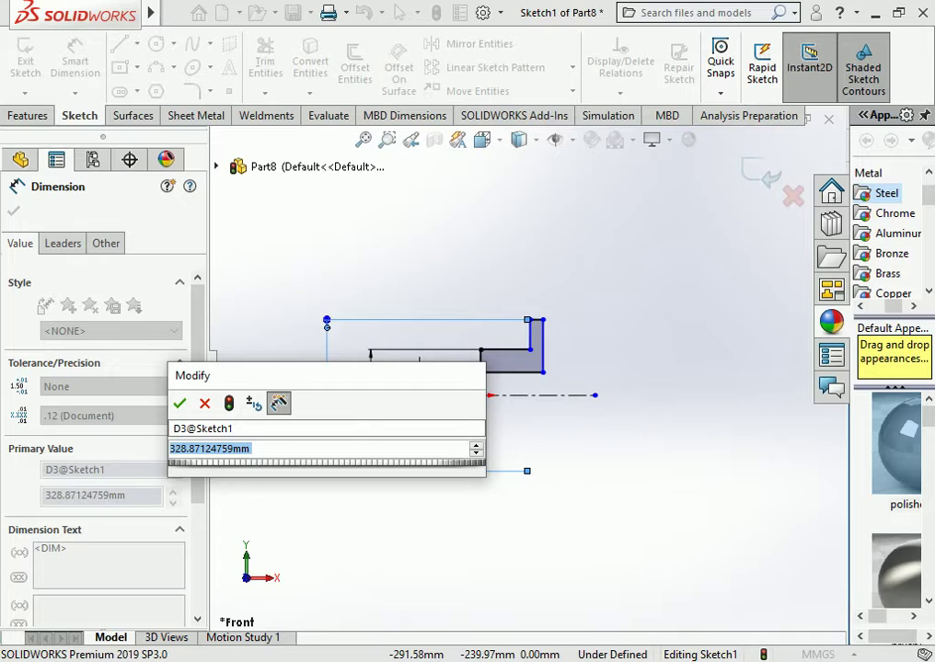
text(330)
key(Return)
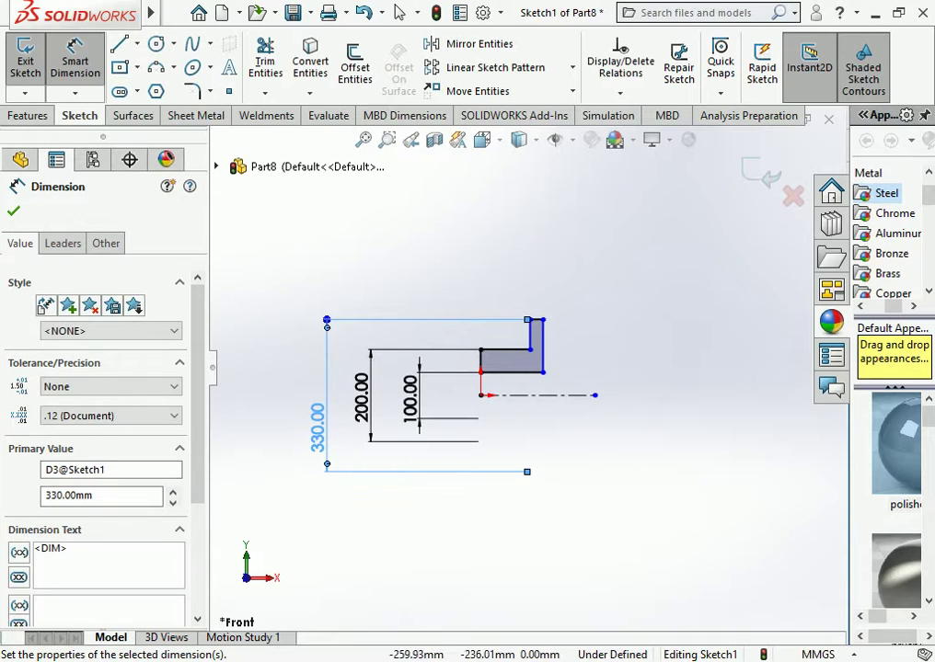
key(Escape)
Add horizontal widths of 110 mm overall and 25 mm flange thickness
scroll(515, 344, down, 4)
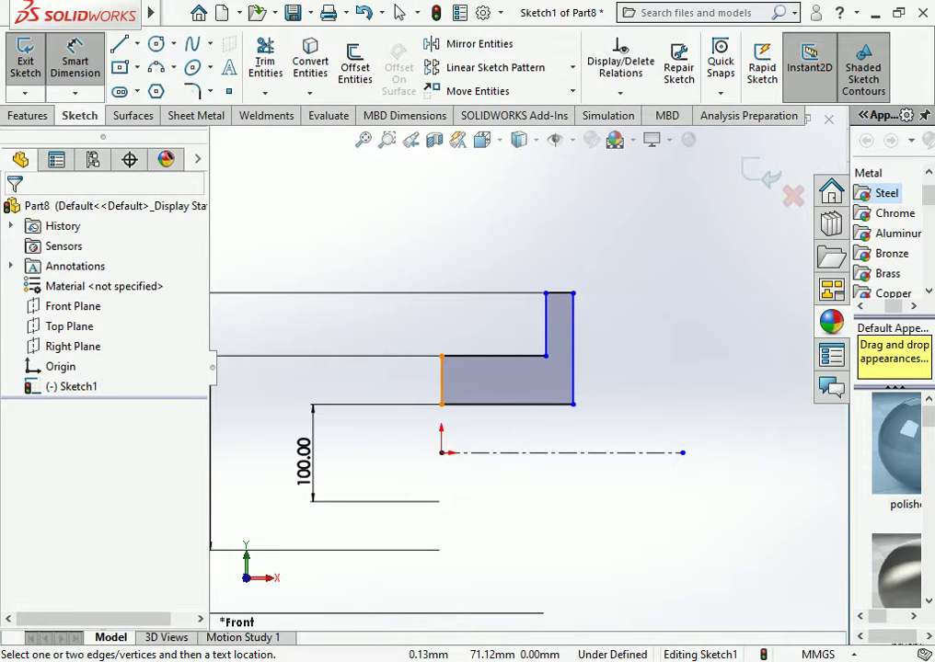
click(440, 379)
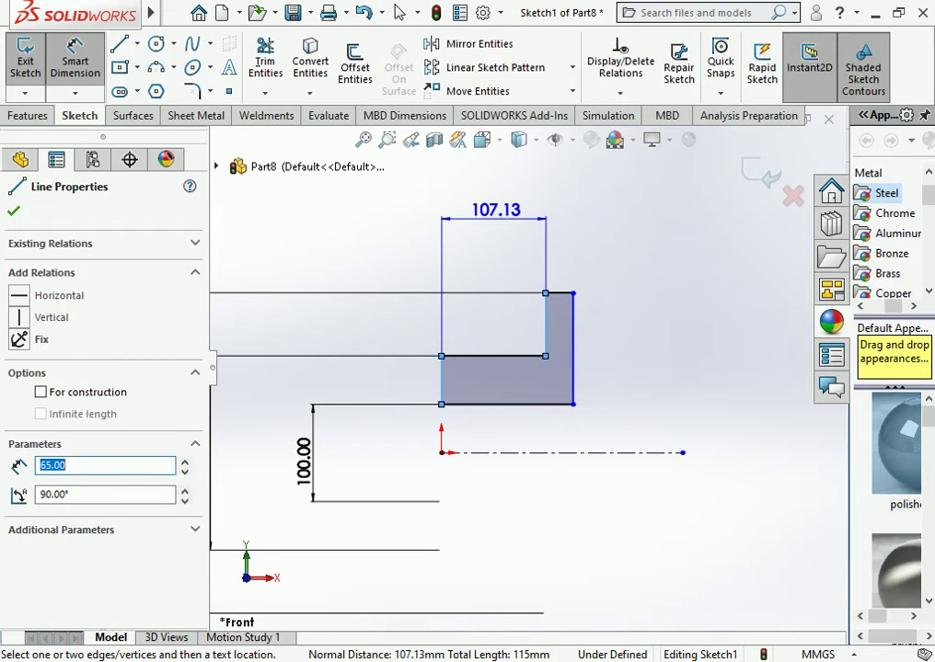
click(501, 250)
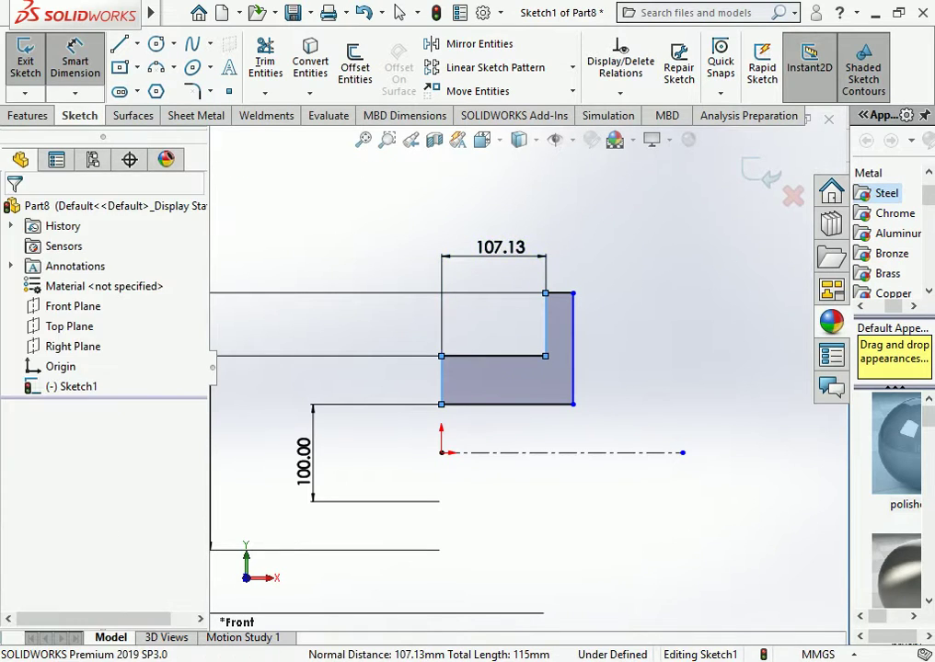
text(1)
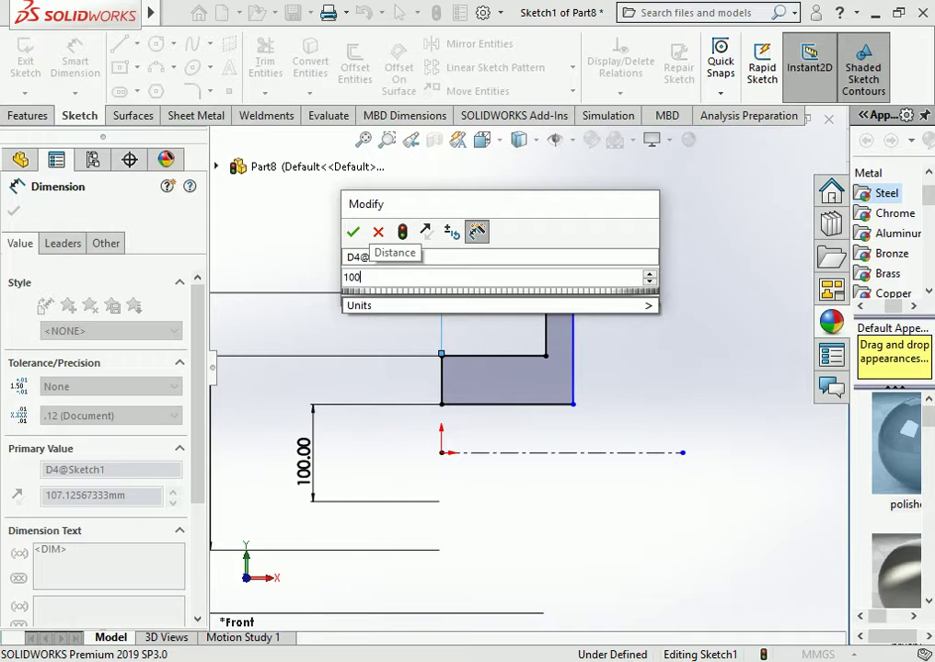
text(10)
key(Return)
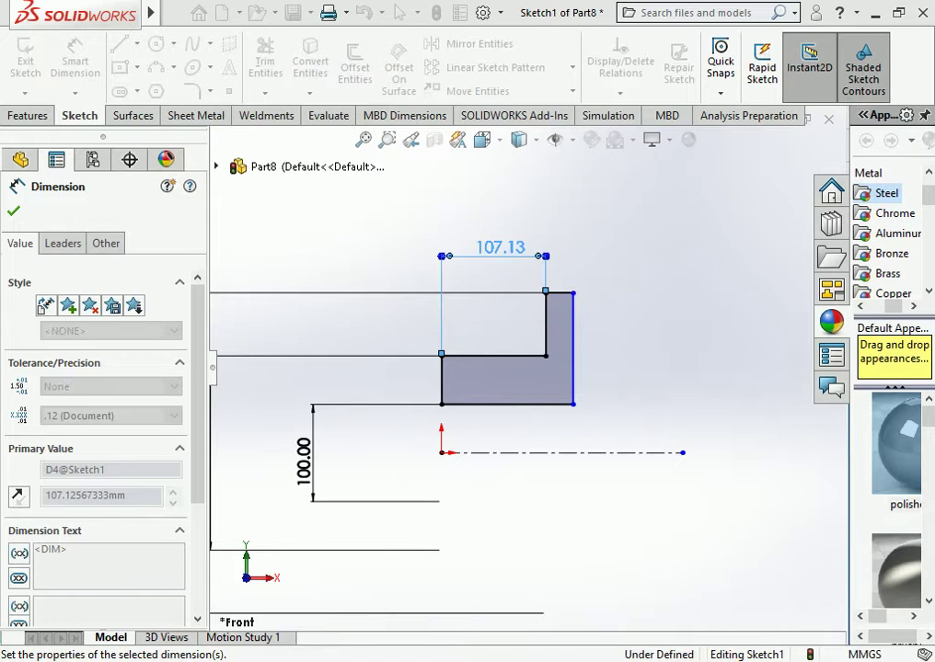
key(Escape)
click(561, 293)
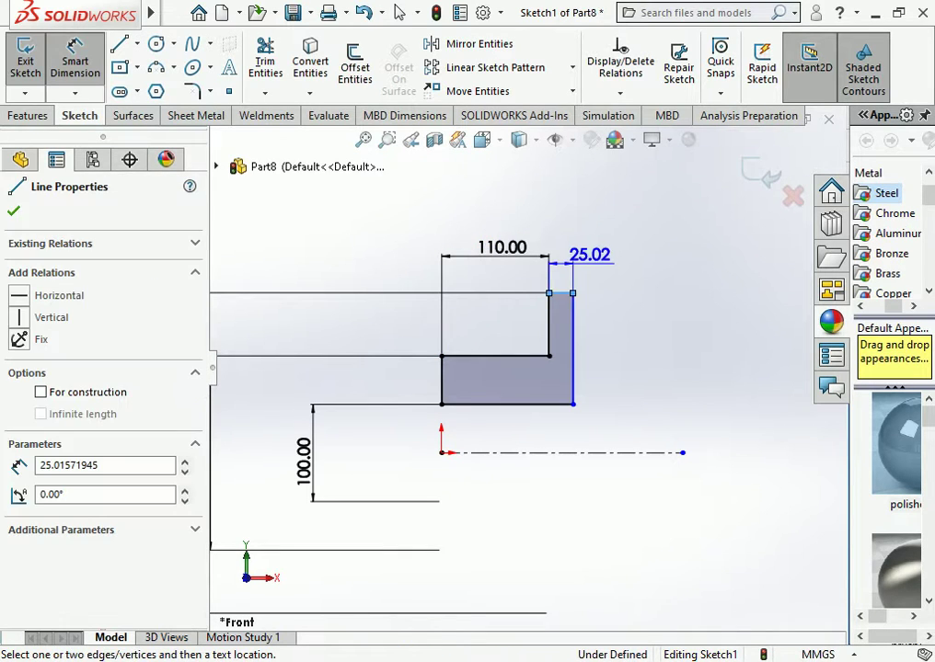
click(607, 250)
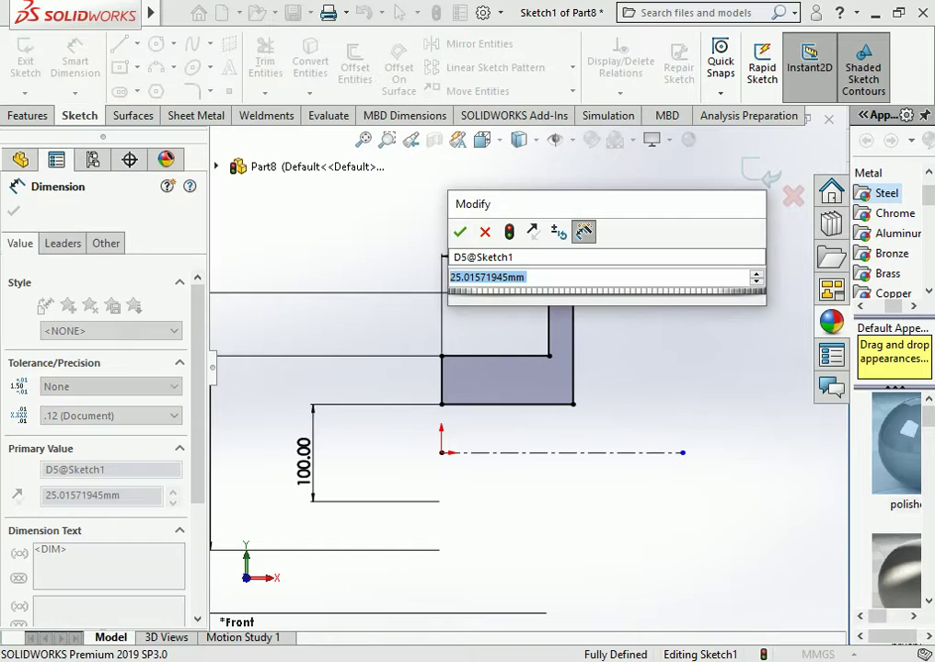
text(25)
key(Return)
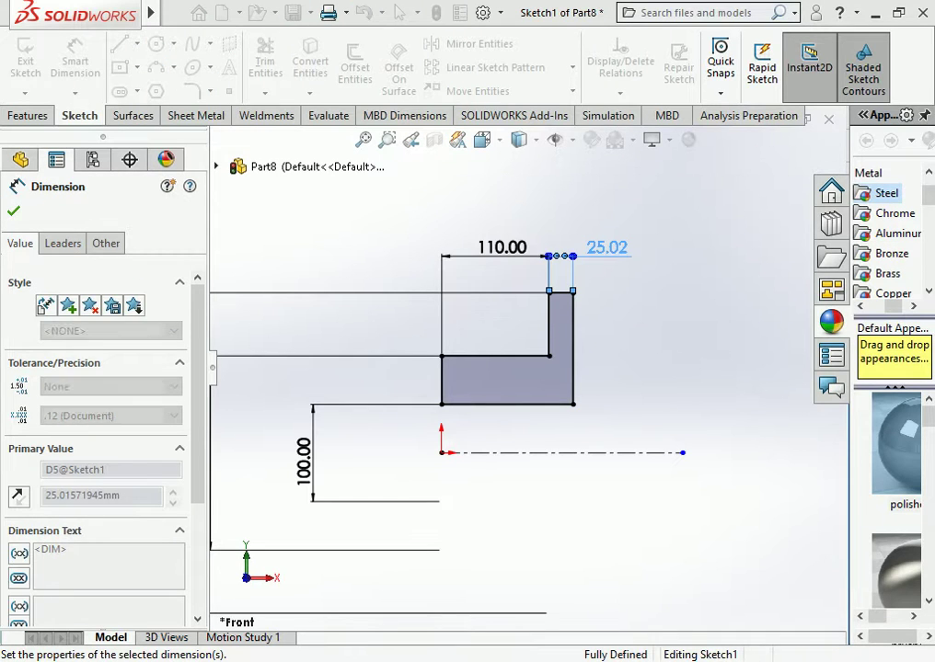
key(Escape)
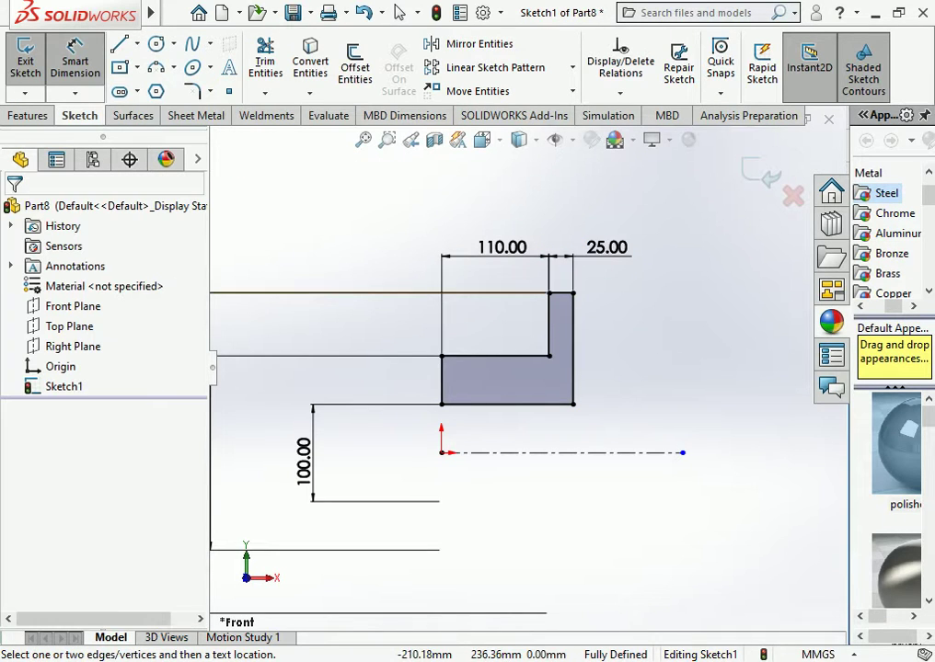
key(Escape)
Revolve the profile 360° about the Line1 centerline into the hub, then orbit to inspect it
click(28, 115)
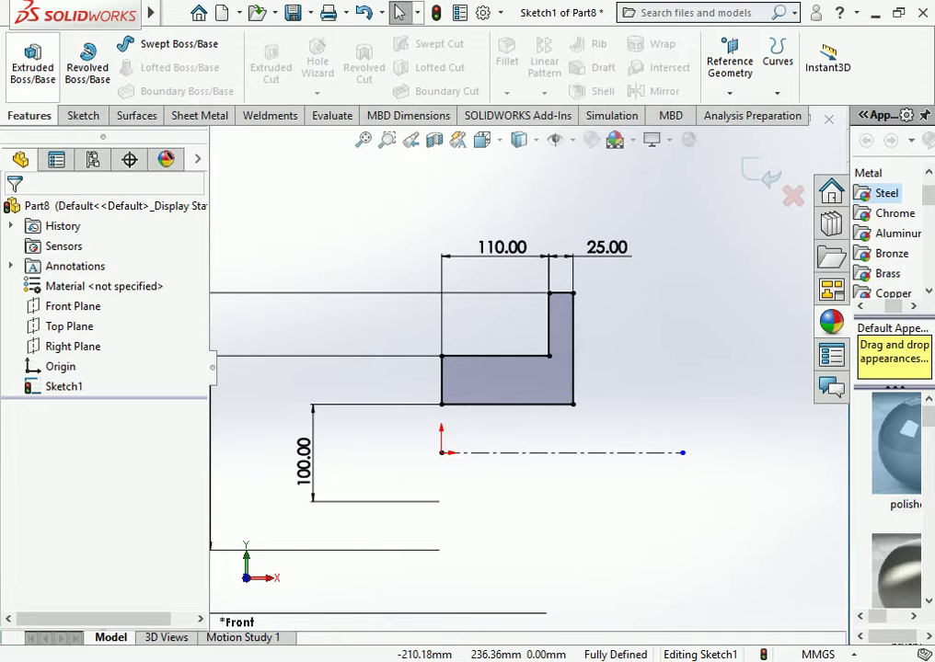
click(87, 65)
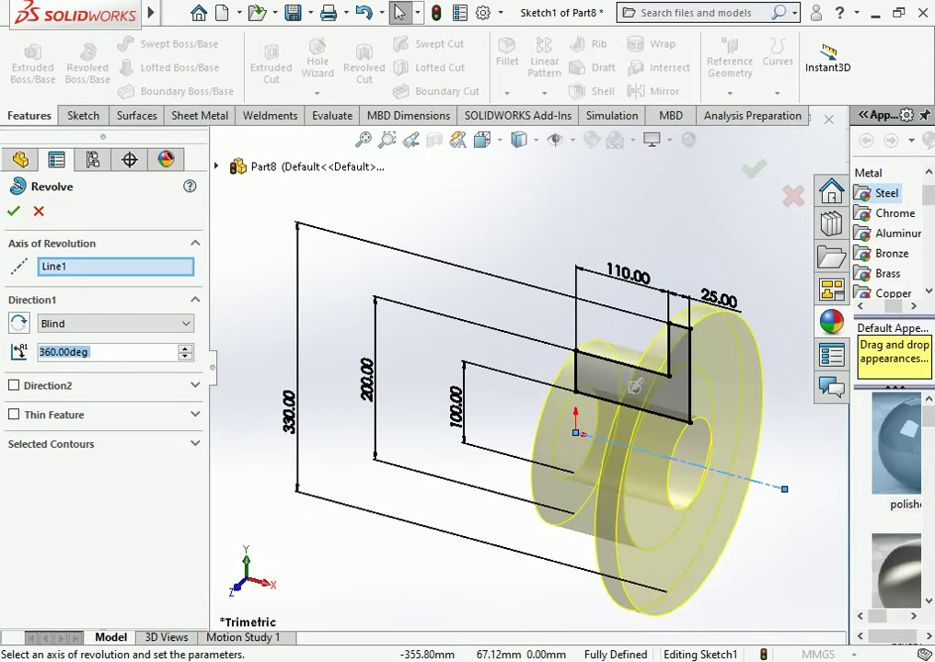
key(Return)
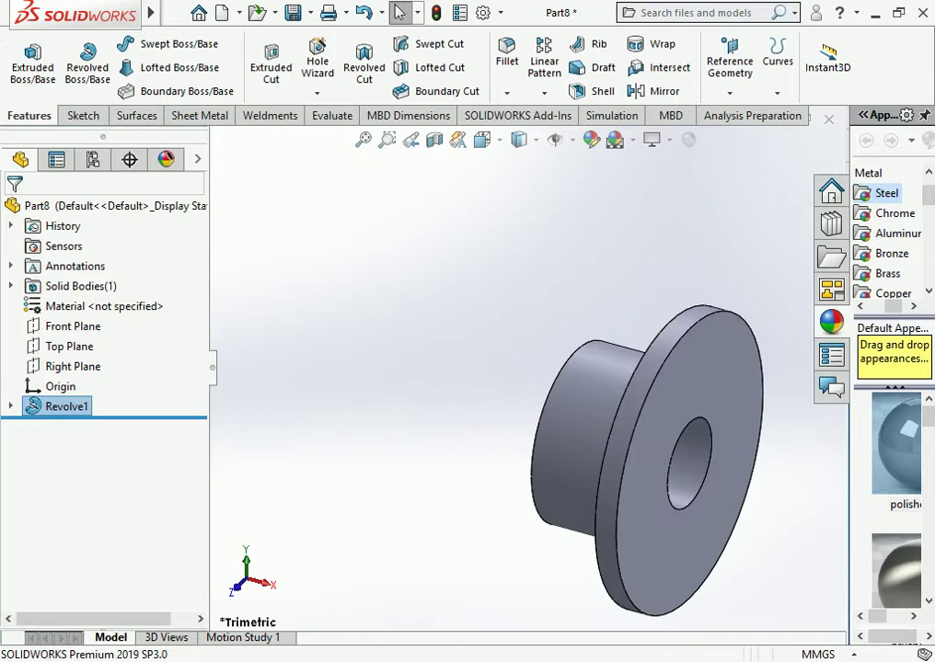
middle_drag(644, 450, 727, 433)
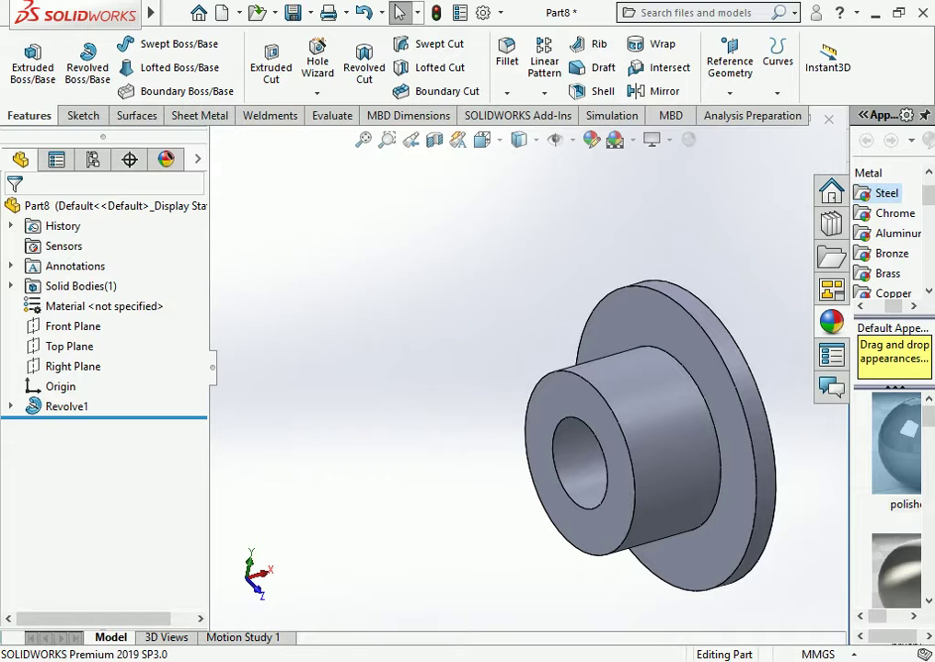
mouse_move(644, 432)
middle_down()
mouse_move(589, 432)
mouse_move(662, 432)
middle_up()
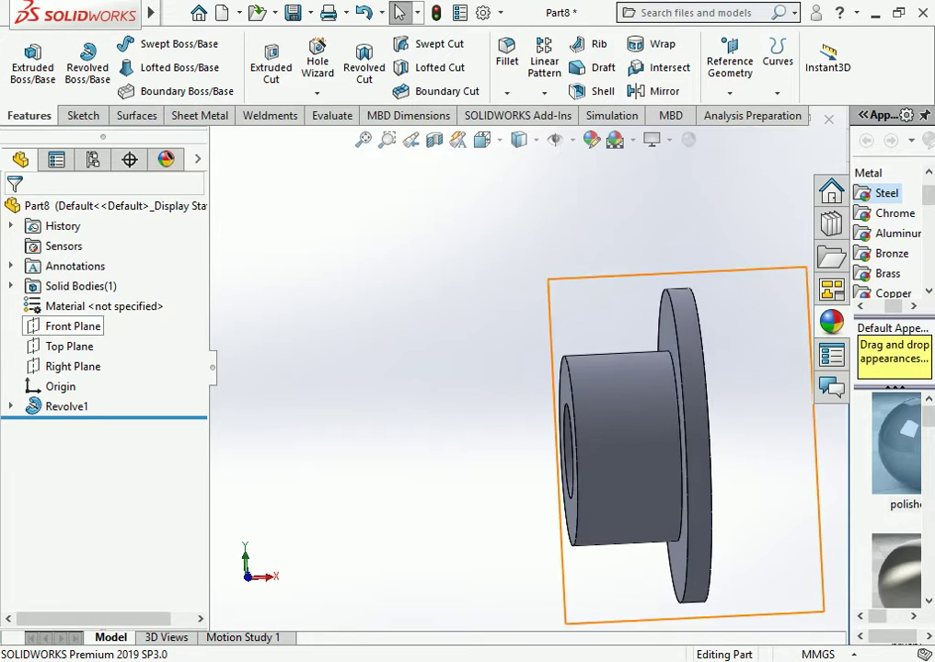
Start a new sketch on the Front Plane viewed head-on
click(73, 326)
click(85, 296)
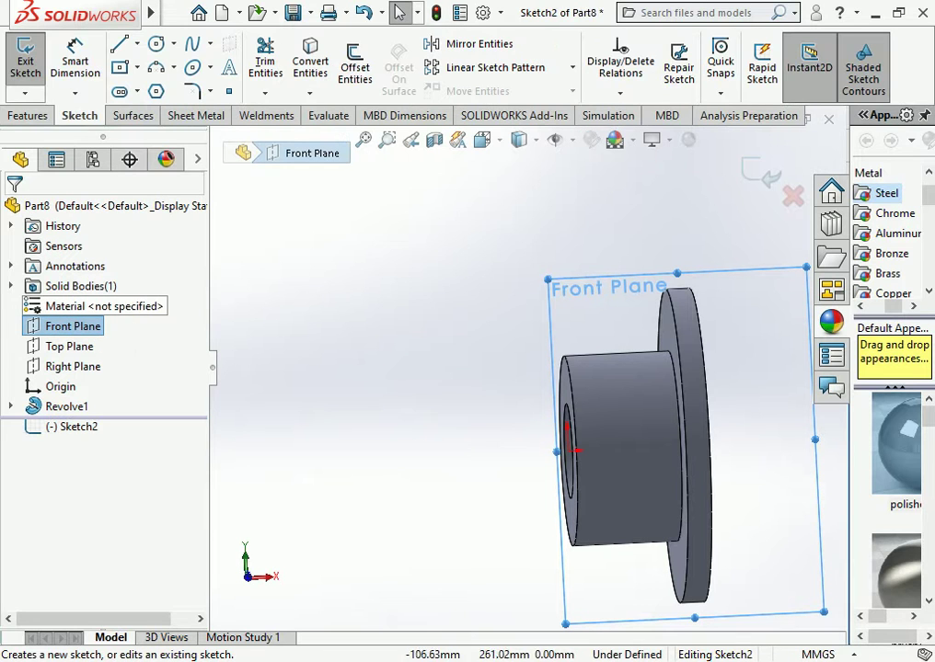
click(482, 140)
click(492, 188)
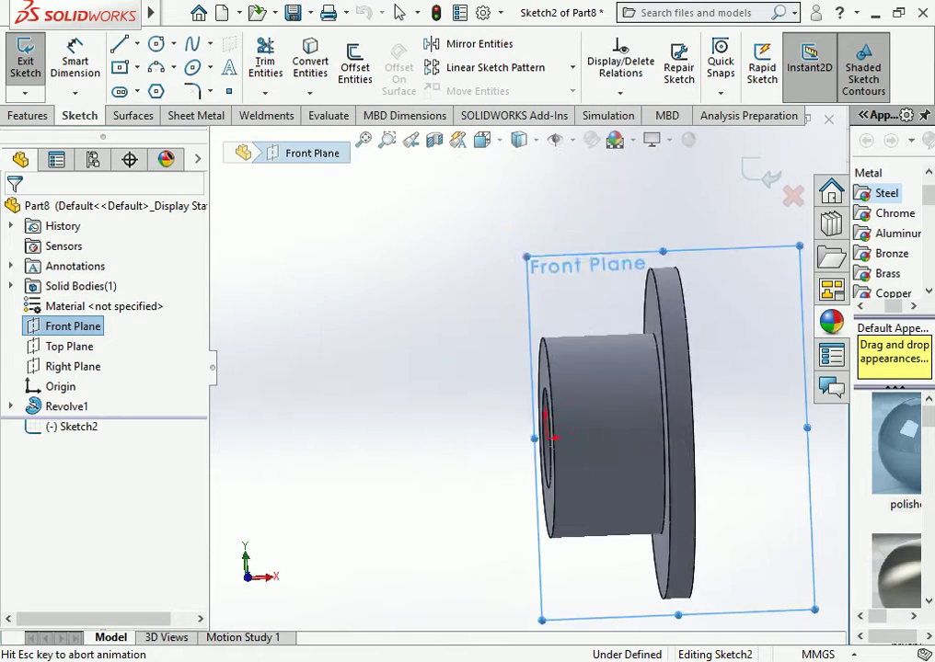
key(Escape)
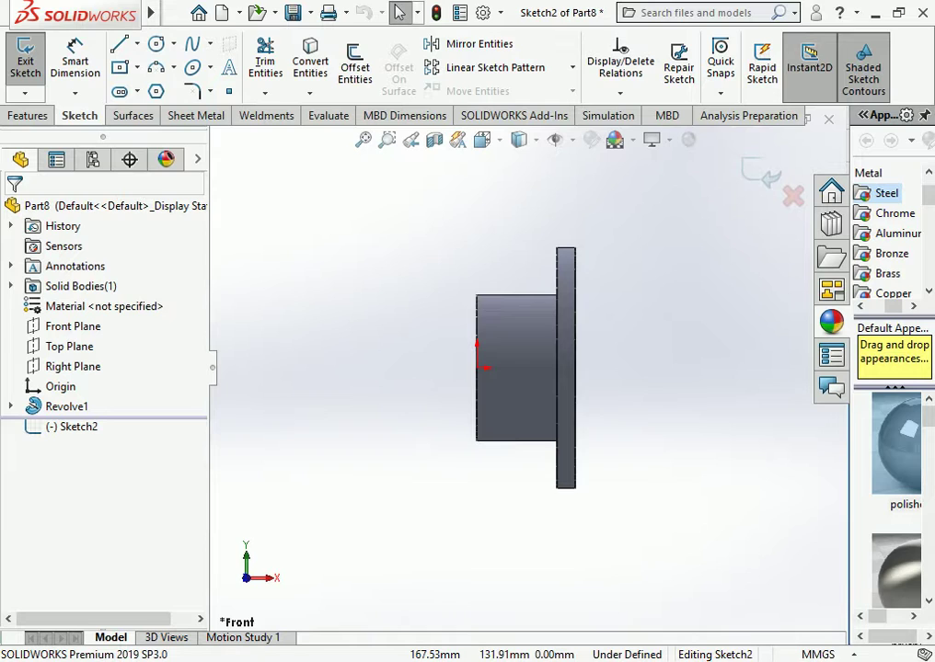
scroll(622, 247, down, 2)
Draw a closed triangle from the hub's top corner up to the flange's top corner
click(119, 43)
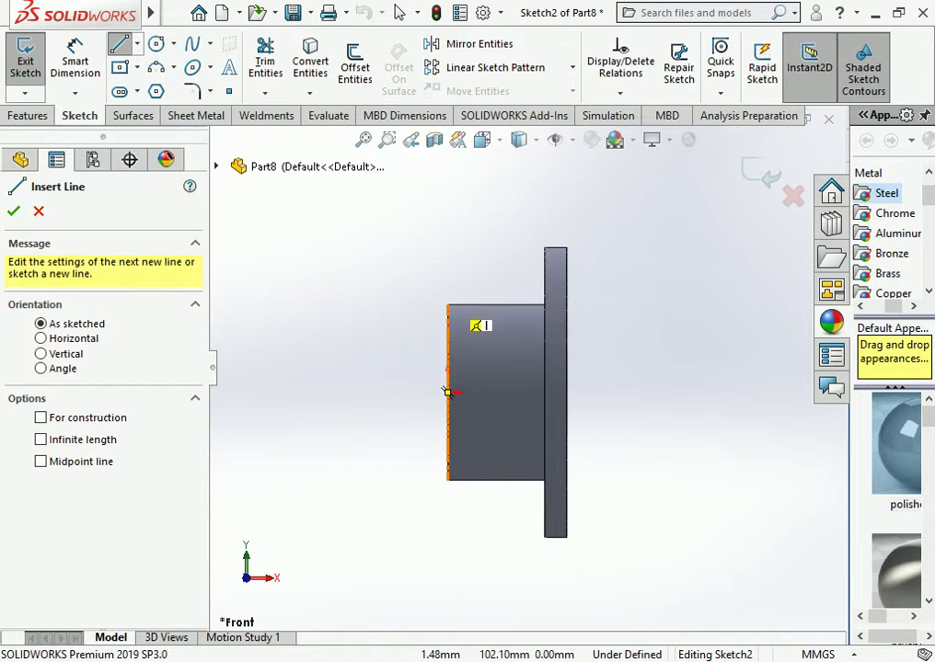
click(448, 305)
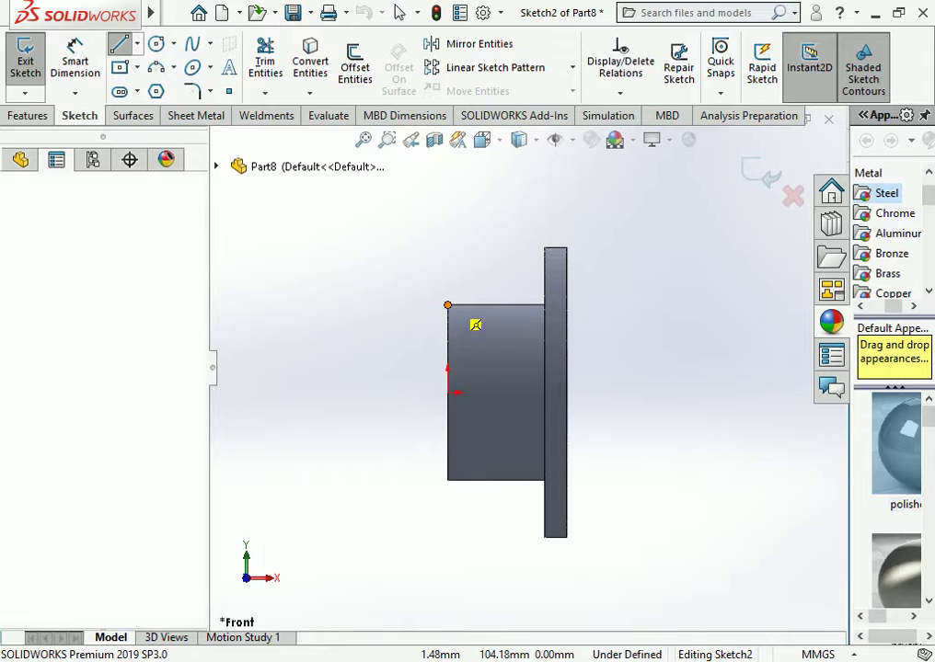
click(544, 247)
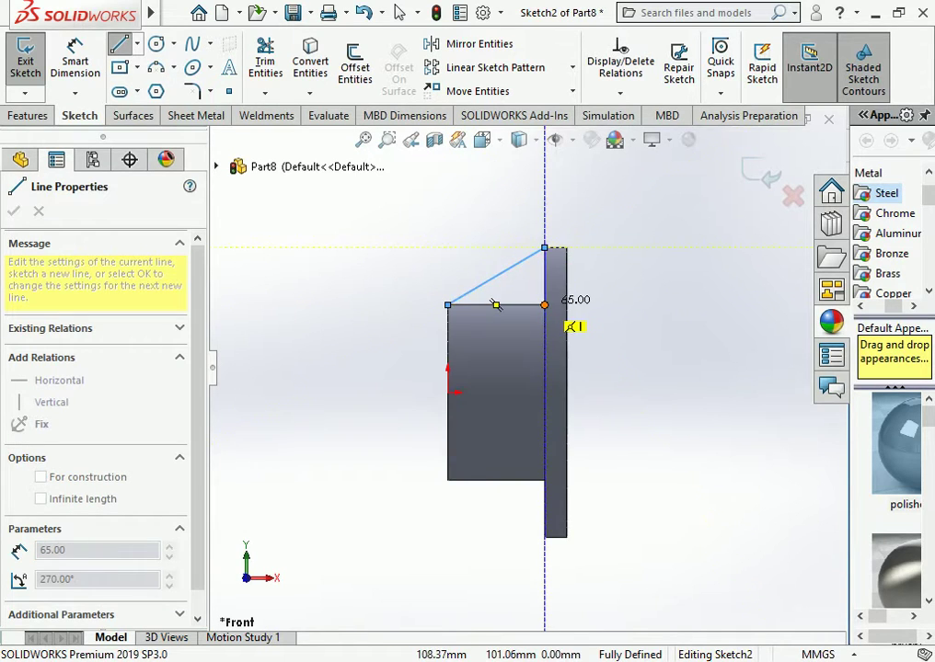
click(545, 305)
click(448, 305)
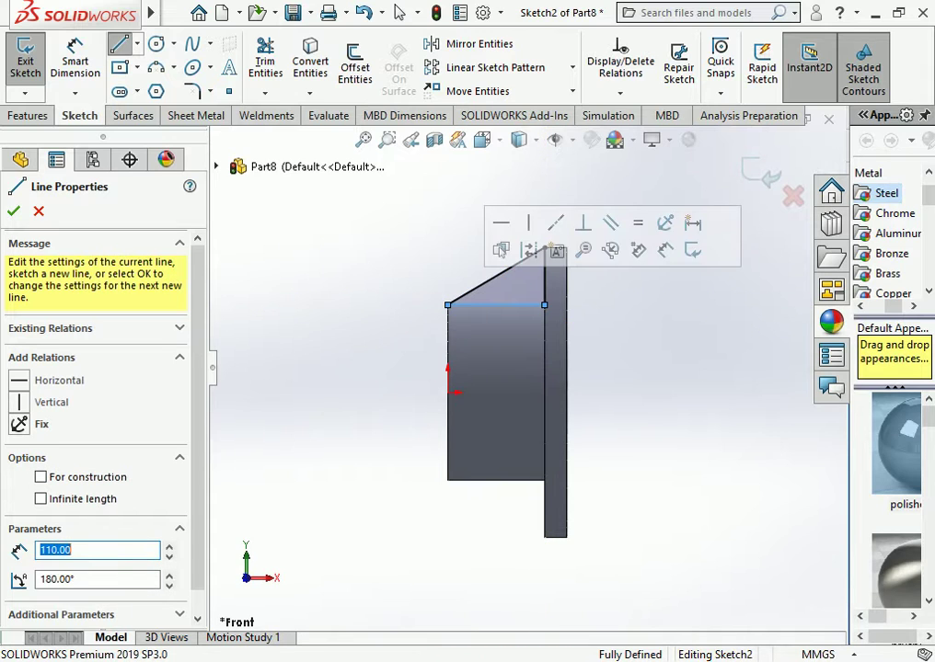
key(Escape)
key(Escape)
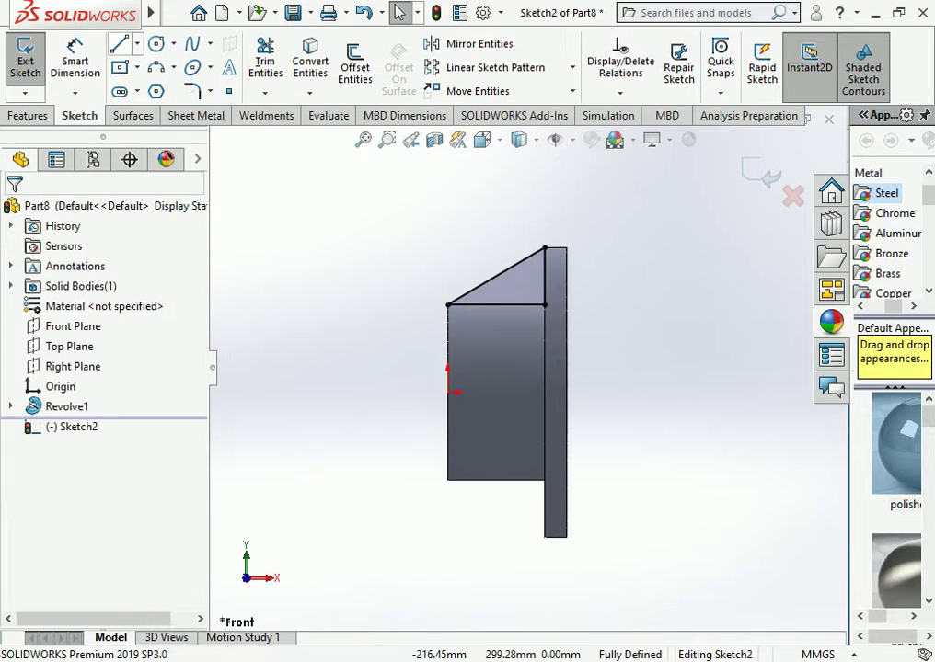
click(27, 115)
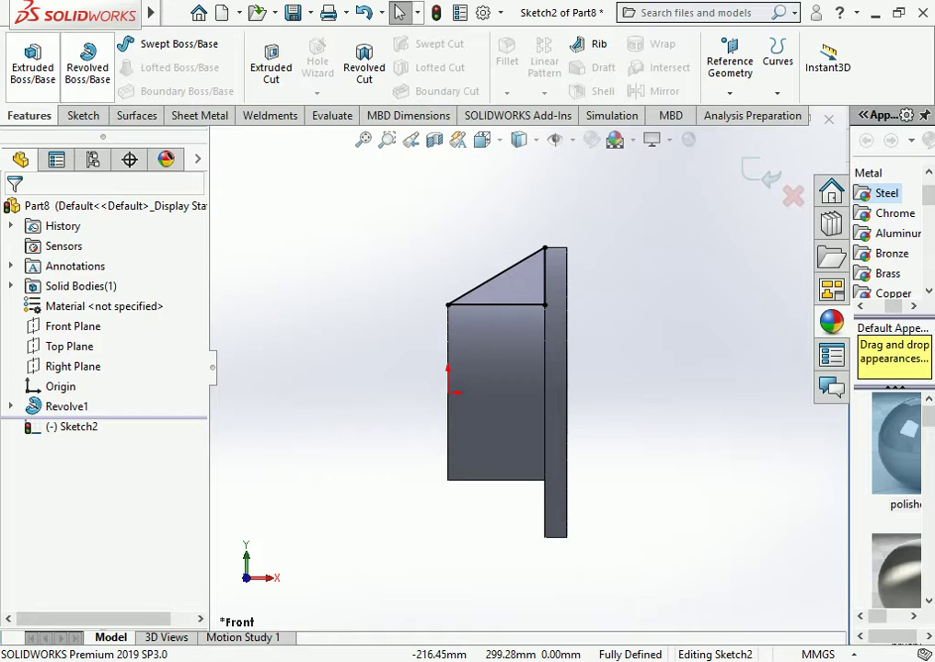
Extrude the triangle 15 mm Mid Plane into an unmerged rib body
click(32, 57)
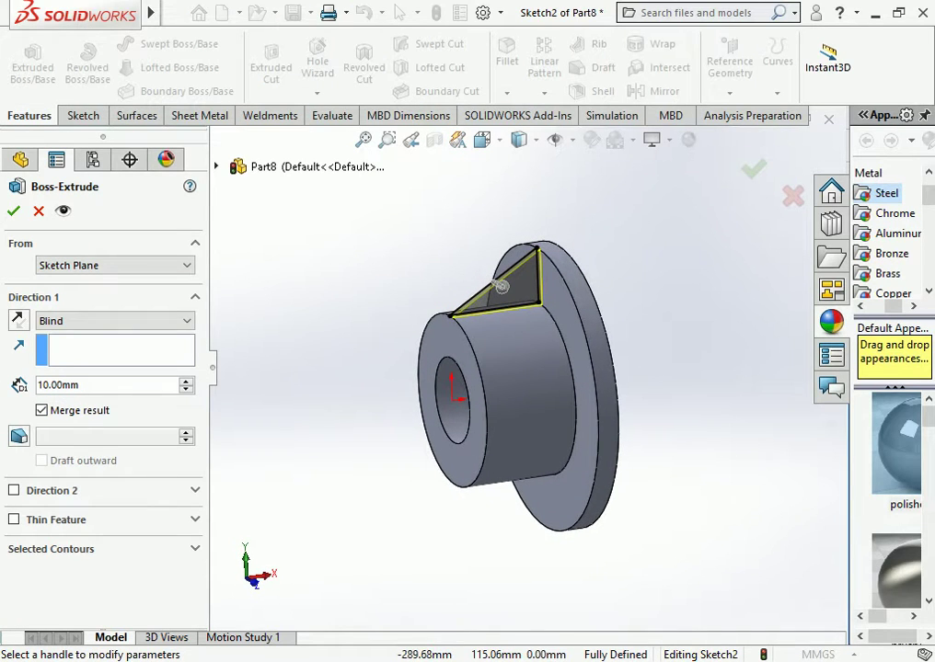
click(111, 320)
key(Down)
key(Return)
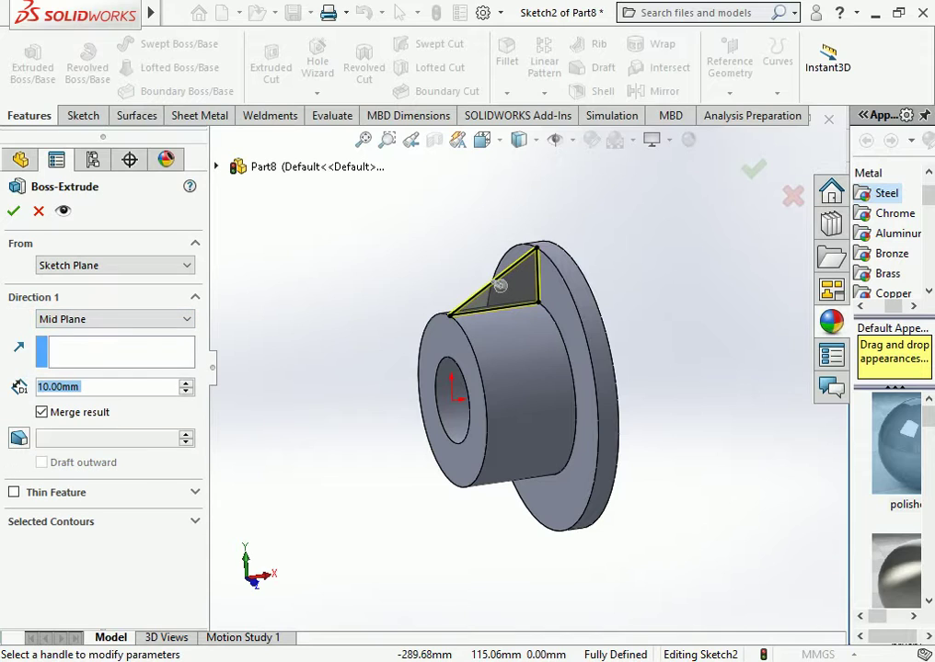
text(15)
key(Return)
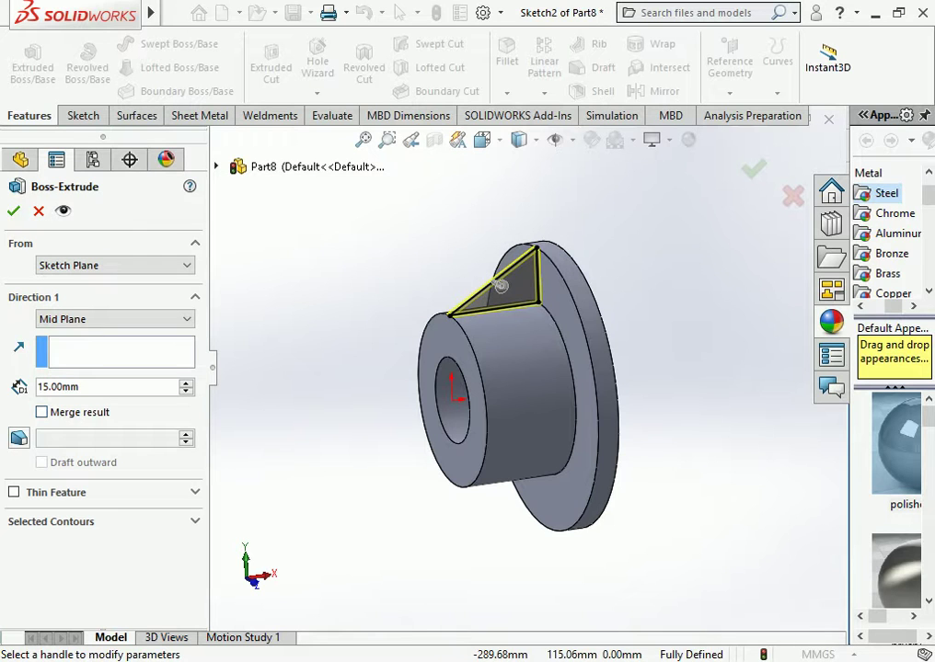
click(14, 210)
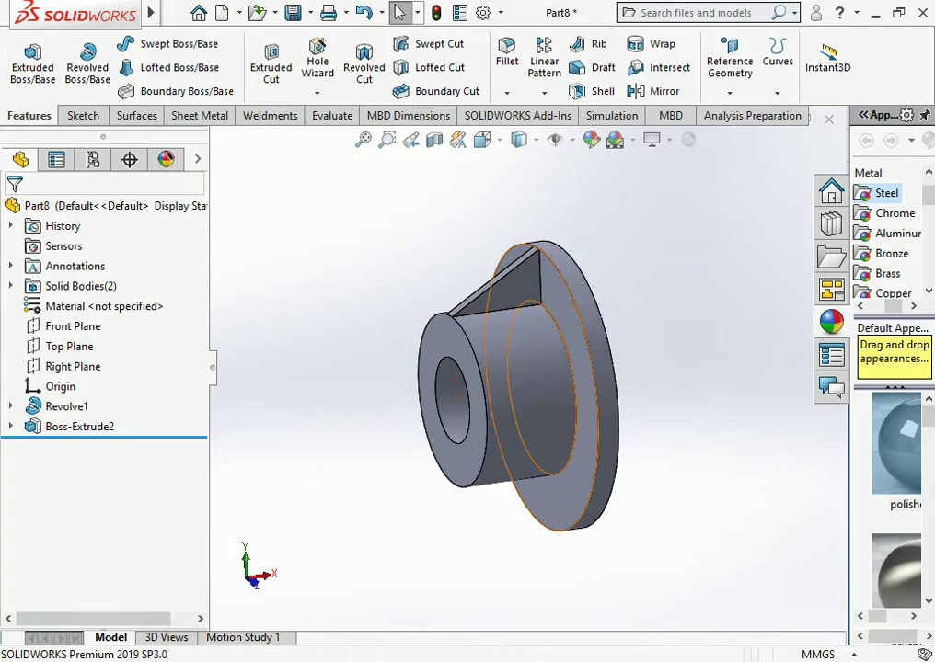
Circular-pattern the Boss-Extrude2 rib body 6 times equally over 360° about the hub edge
click(543, 93)
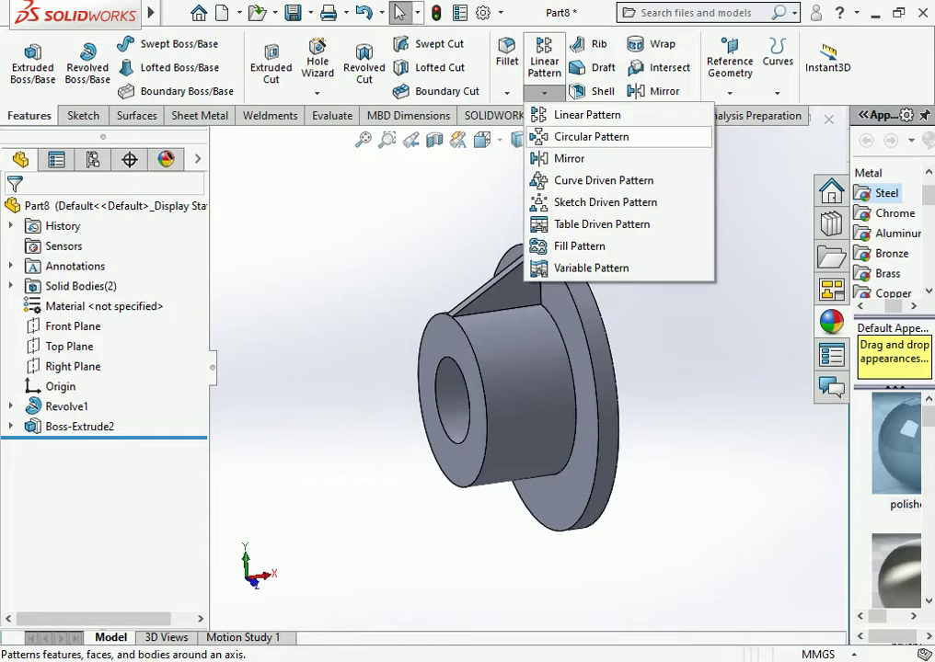
click(591, 136)
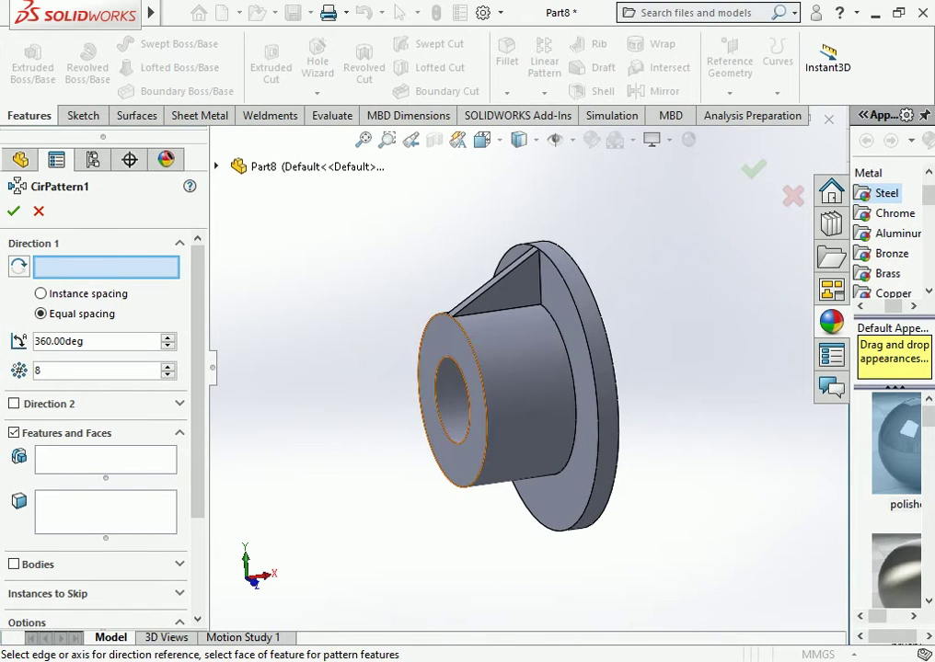
click(478, 427)
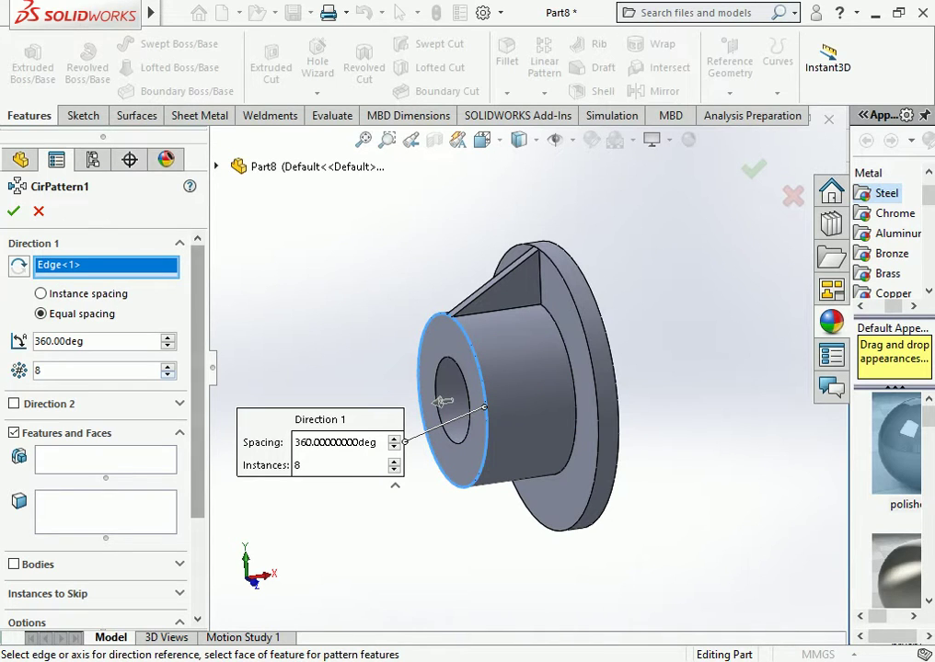
text(7)
scroll(96, 387, down, 3)
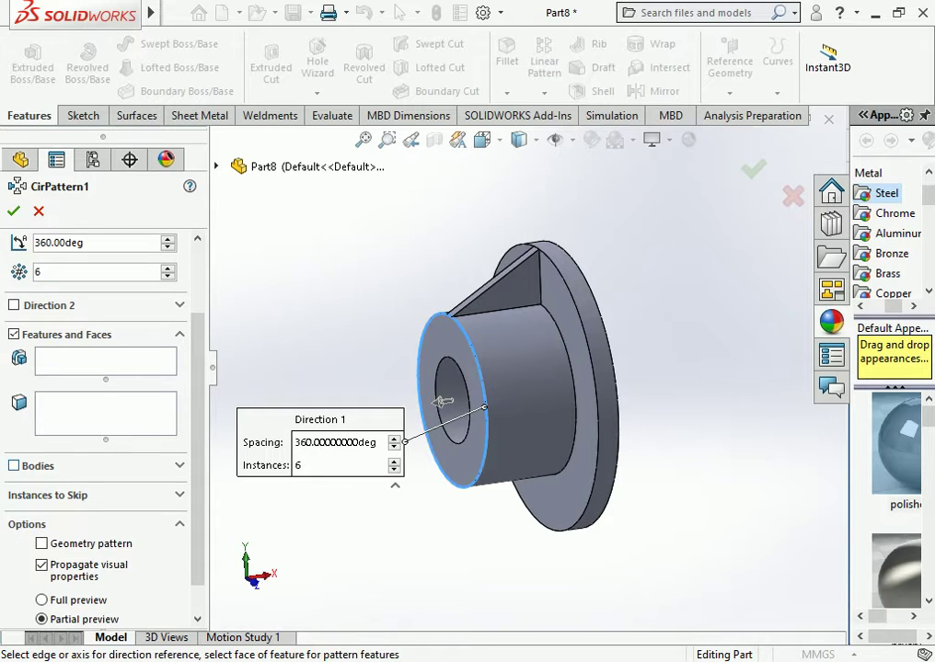
click(14, 466)
click(520, 276)
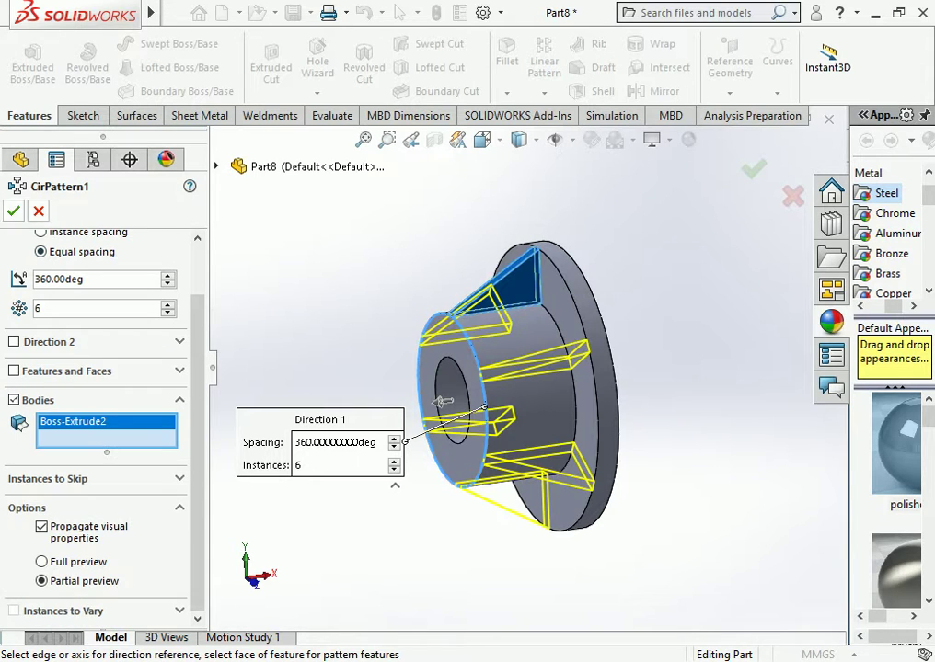
key(Return)
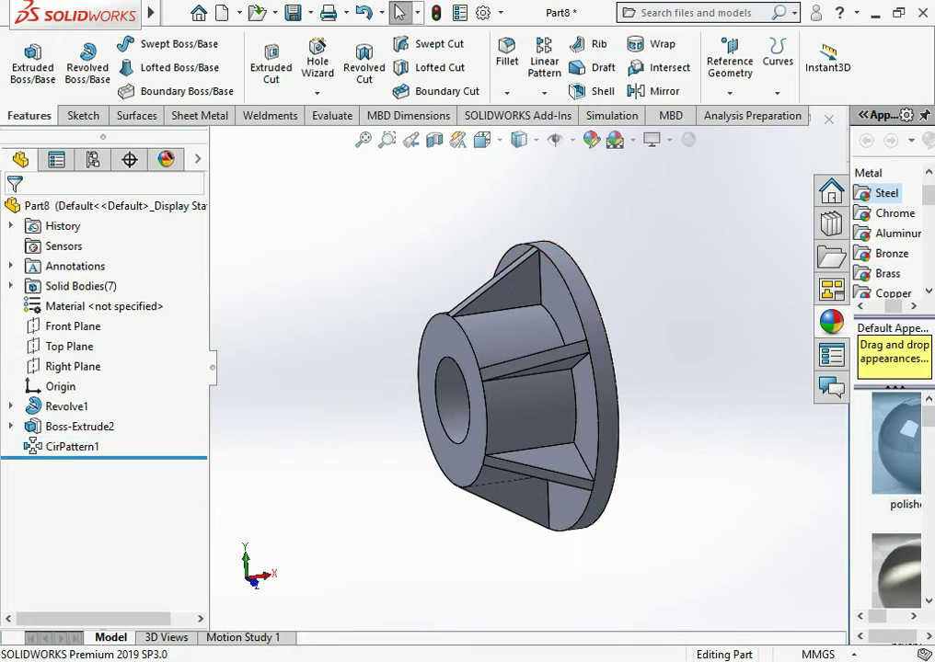
middle_drag(441, 402, 552, 405)
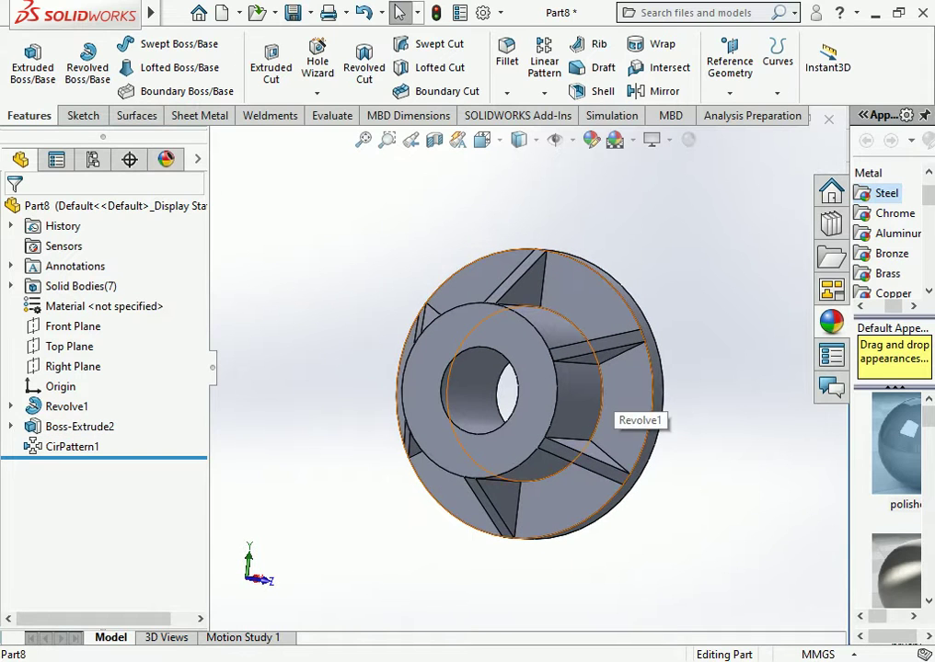
Start a sketch on the flange face and view it head-on
click(542, 354)
click(672, 332)
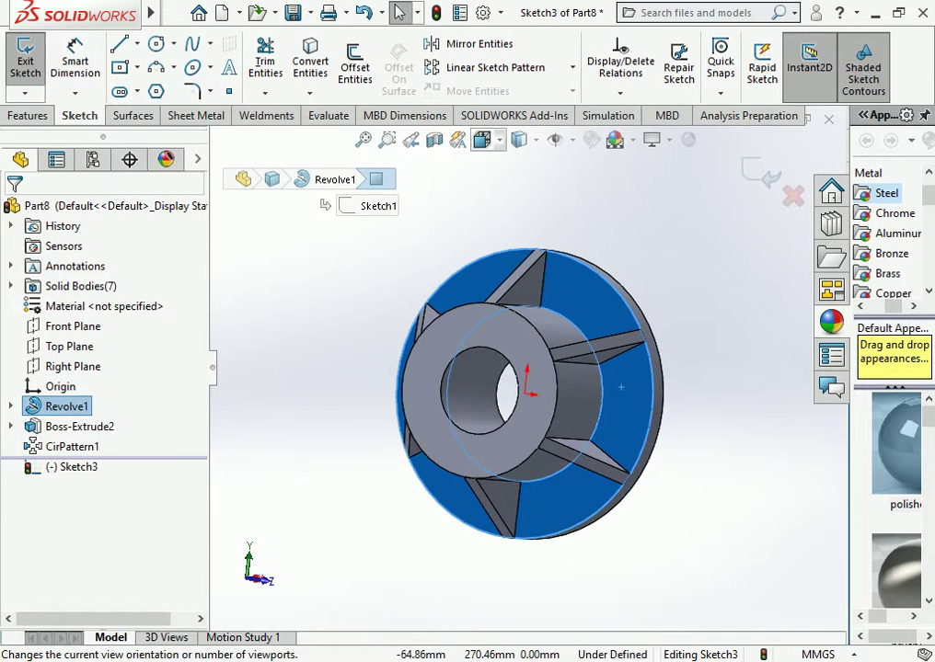
click(519, 139)
click(466, 191)
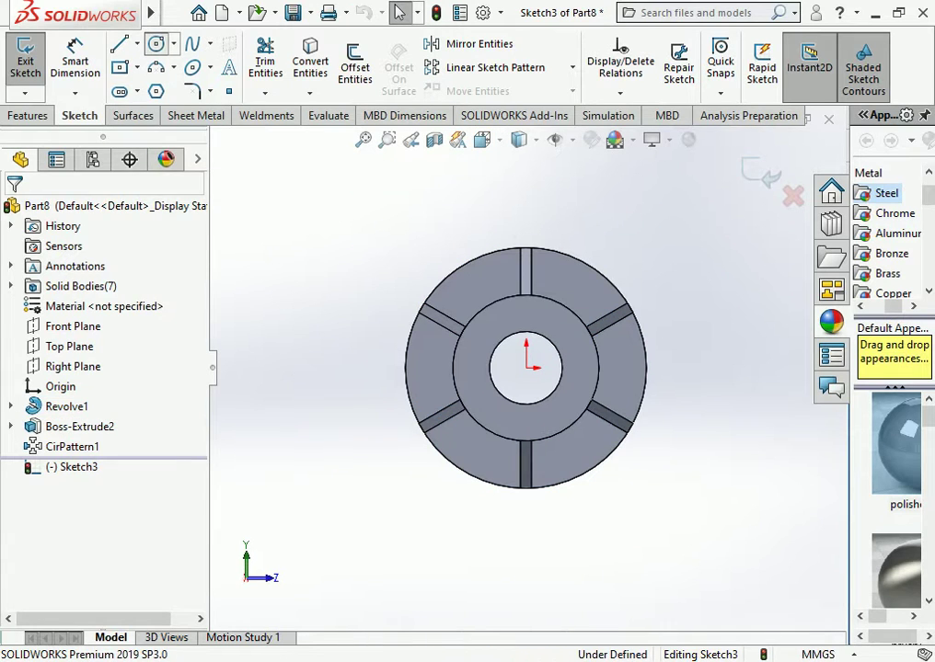
Draw a construction circle at the origin and dimension it Ø265 mm
click(156, 43)
click(527, 368)
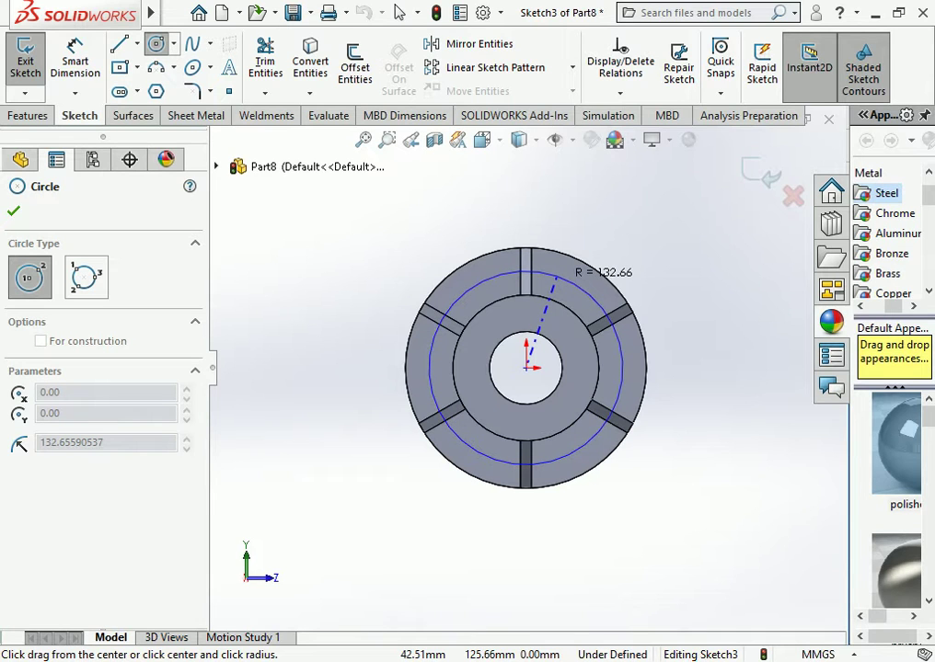
click(556, 276)
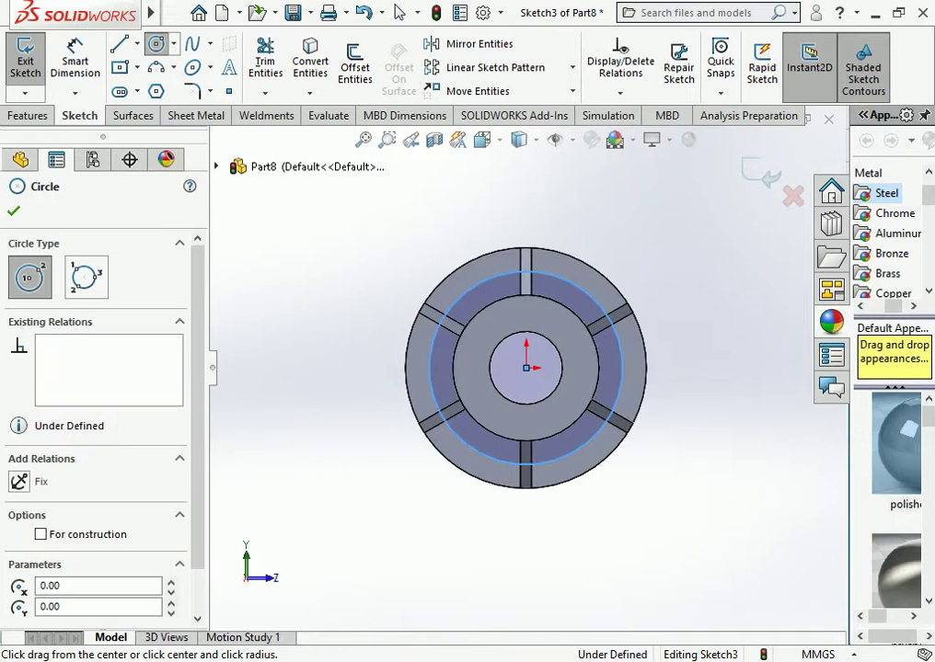
click(40, 535)
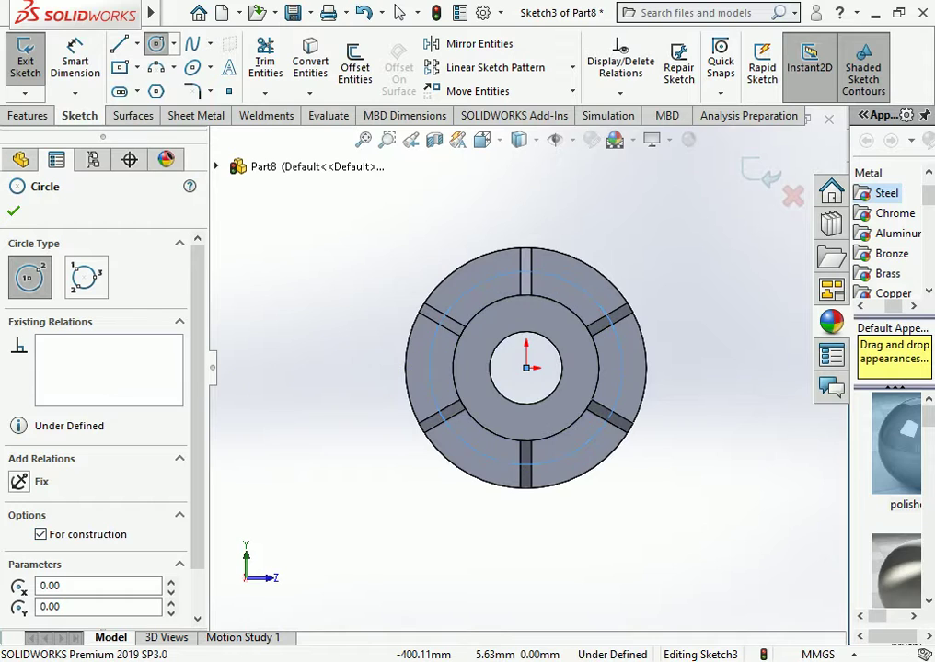
click(75, 56)
click(458, 299)
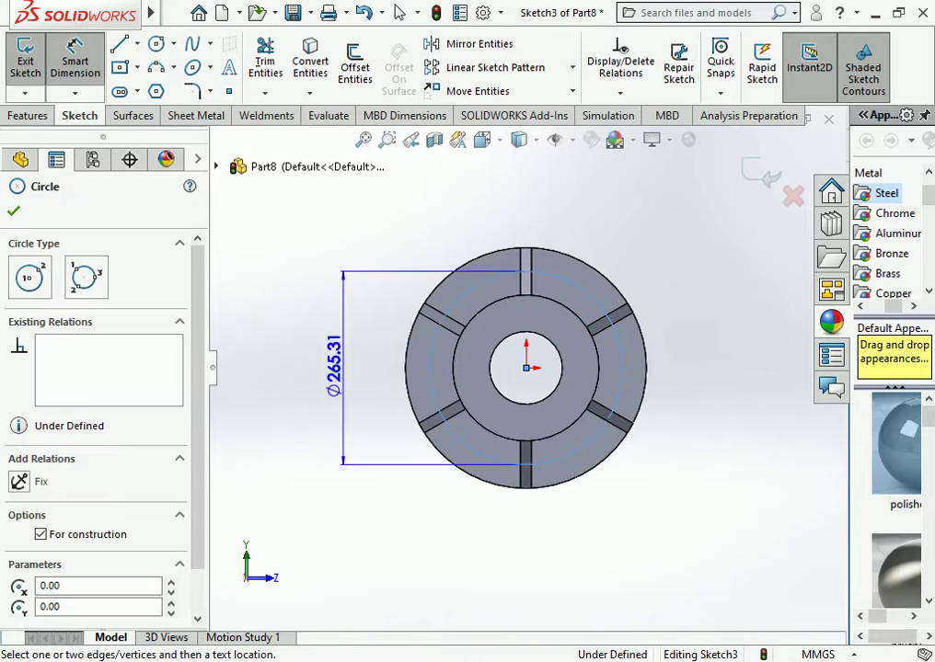
click(304, 367)
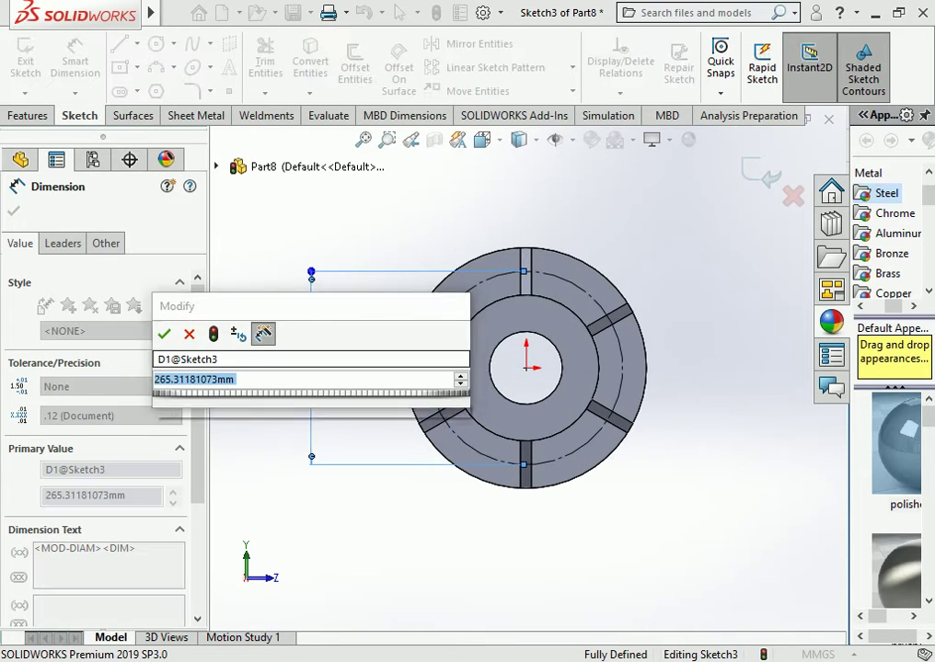
text(265)
key(Return)
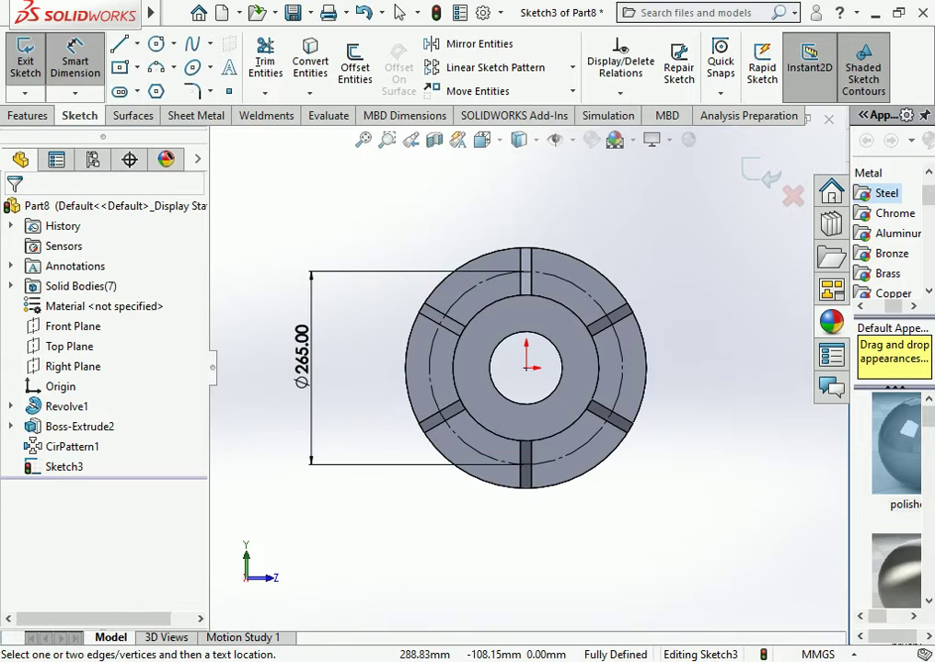
key(Escape)
click(136, 43)
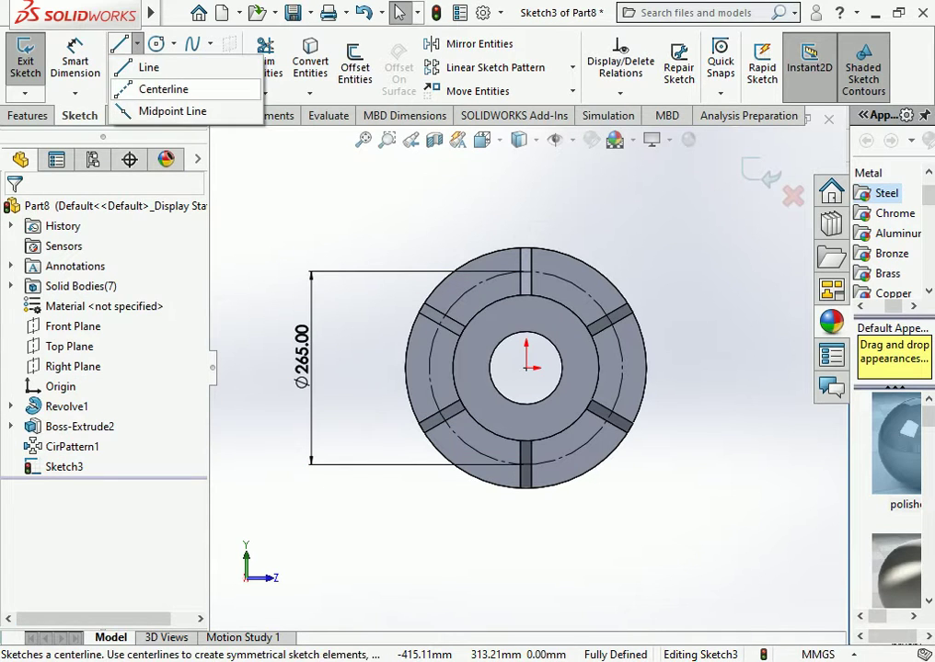
click(157, 89)
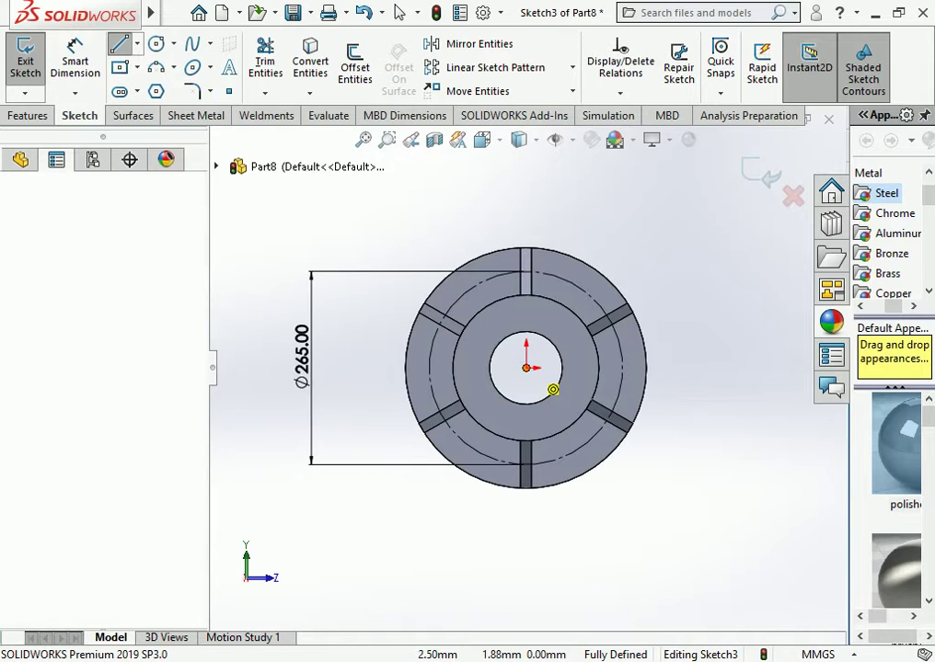
Draw a centerline from the origin to the bolt circle and a small circle at its end
click(527, 368)
click(623, 368)
key(Escape)
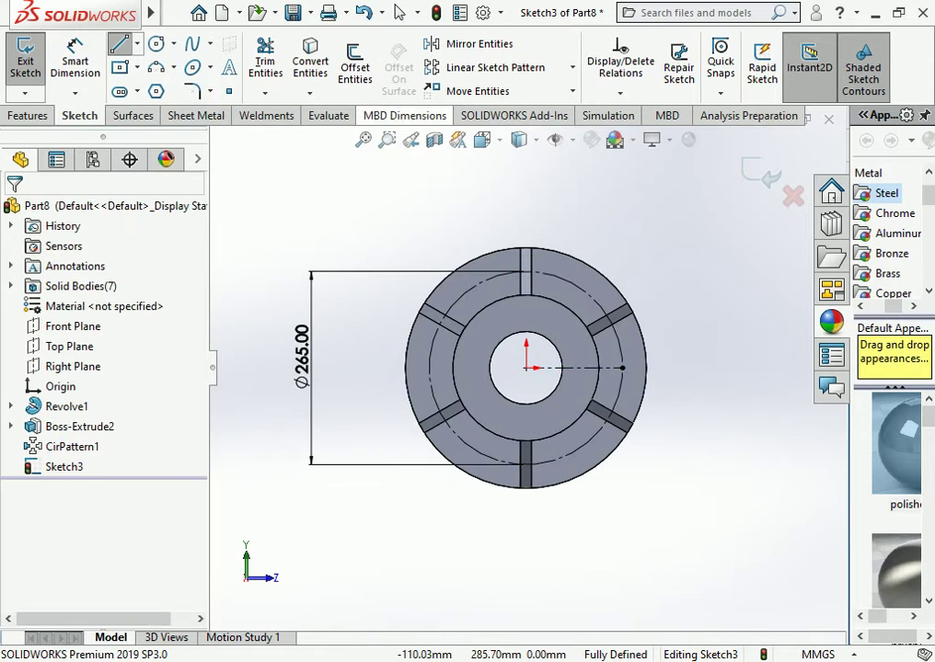
click(156, 44)
scroll(630, 386, down, 3)
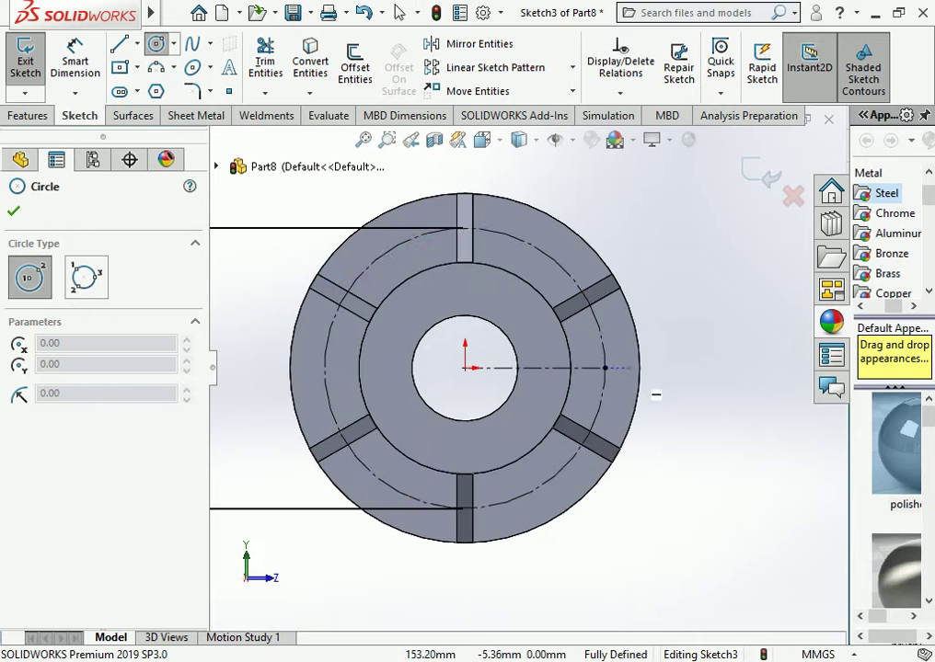
click(604, 368)
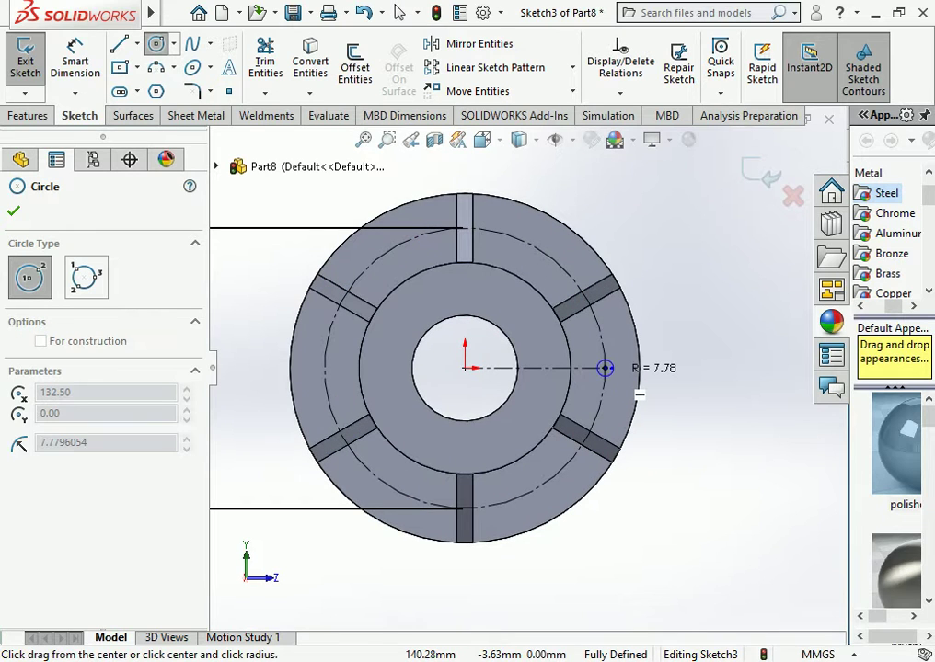
click(612, 368)
key(Escape)
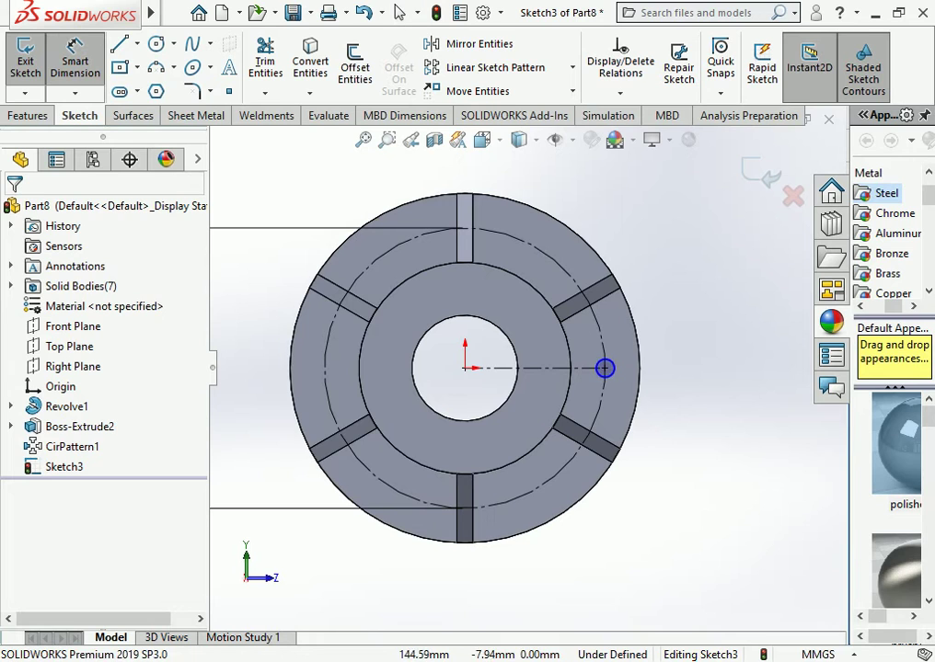
Dimension the bolt-hole circle to Ø20 mm
click(604, 367)
click(605, 368)
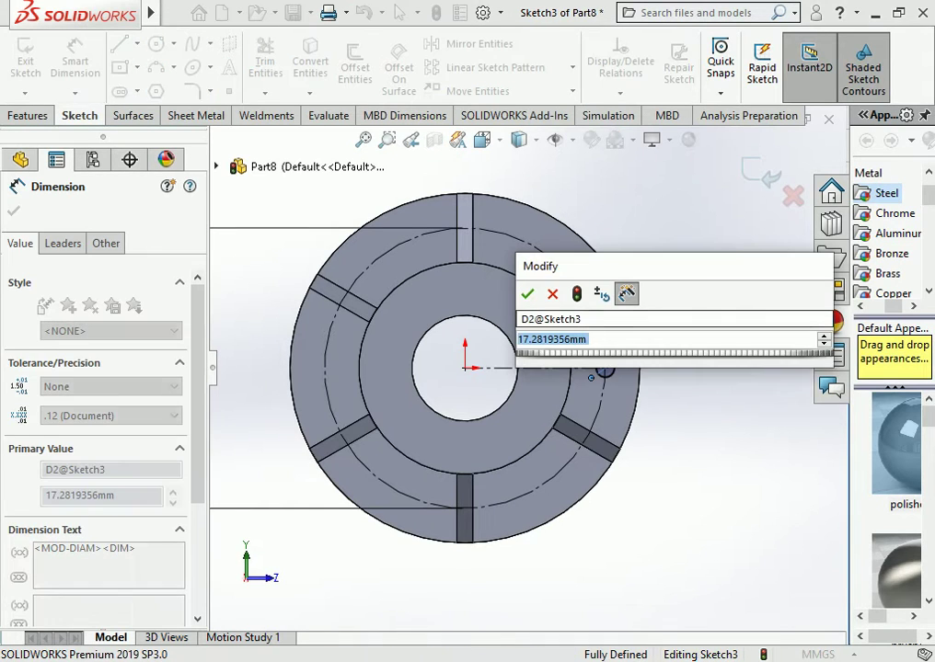
text(20)
key(Return)
key(Escape)
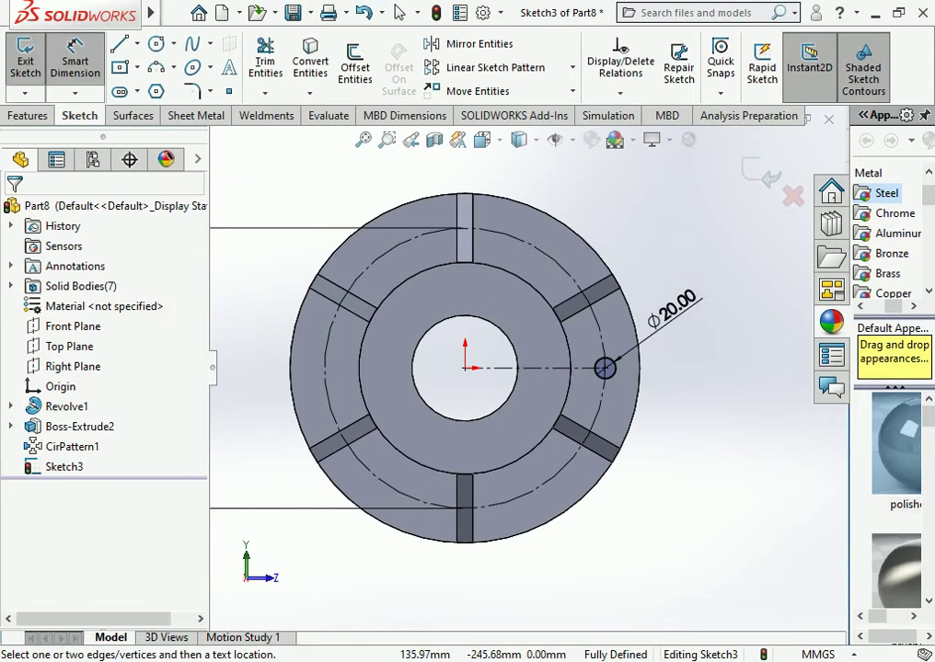
key(Escape)
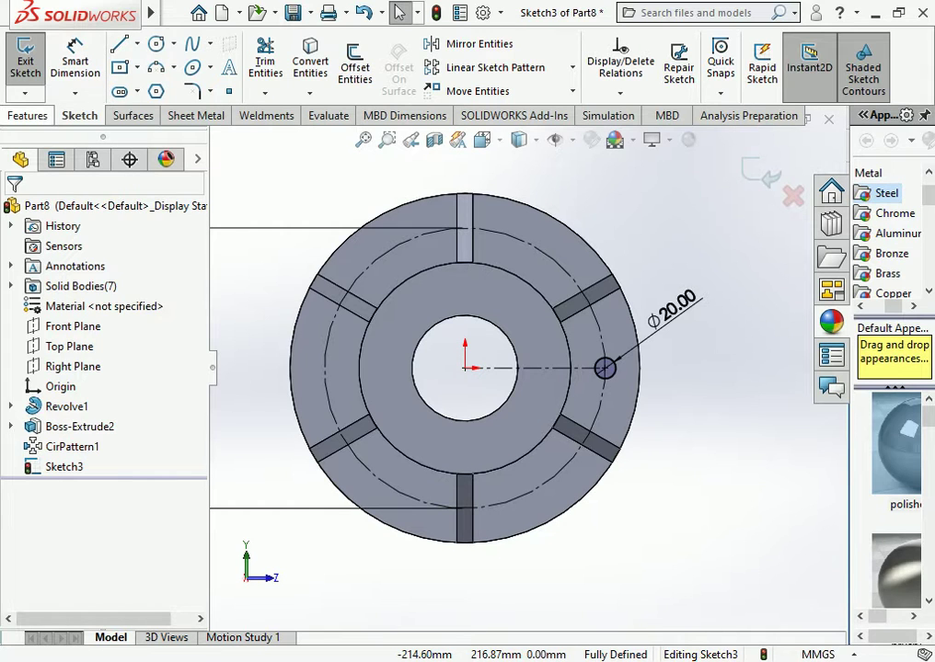
click(27, 115)
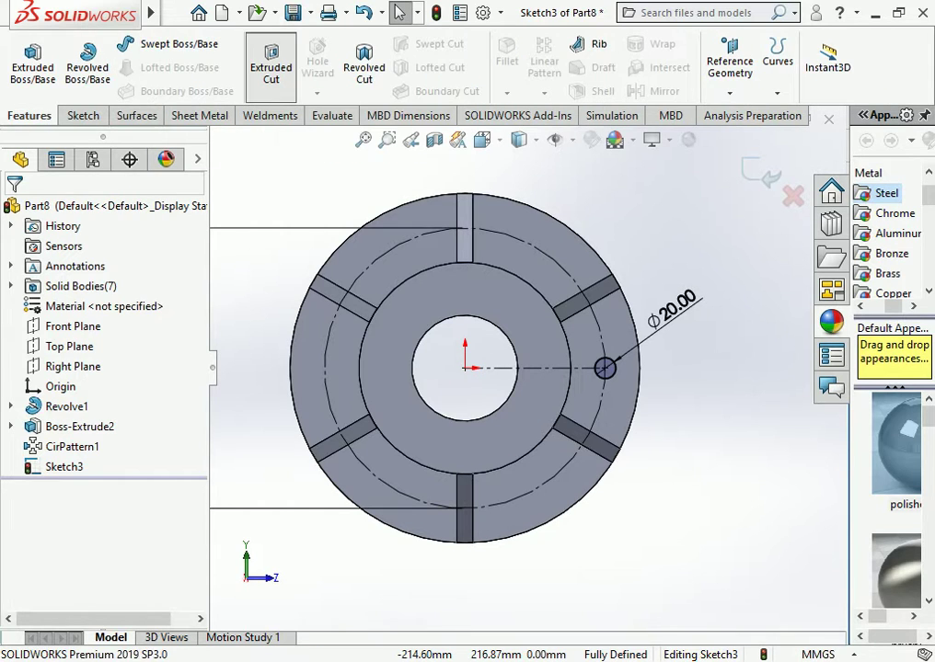
Cut the Ø20 mm bolt-hole circle Through All to create Cut-Extrude1
click(271, 64)
click(114, 320)
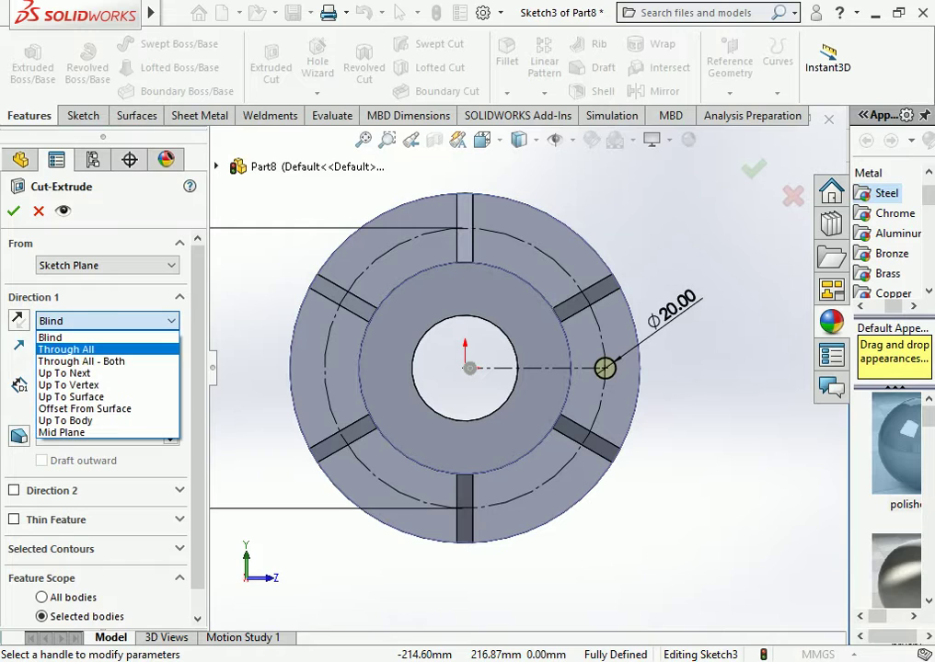
click(65, 349)
key(Return)
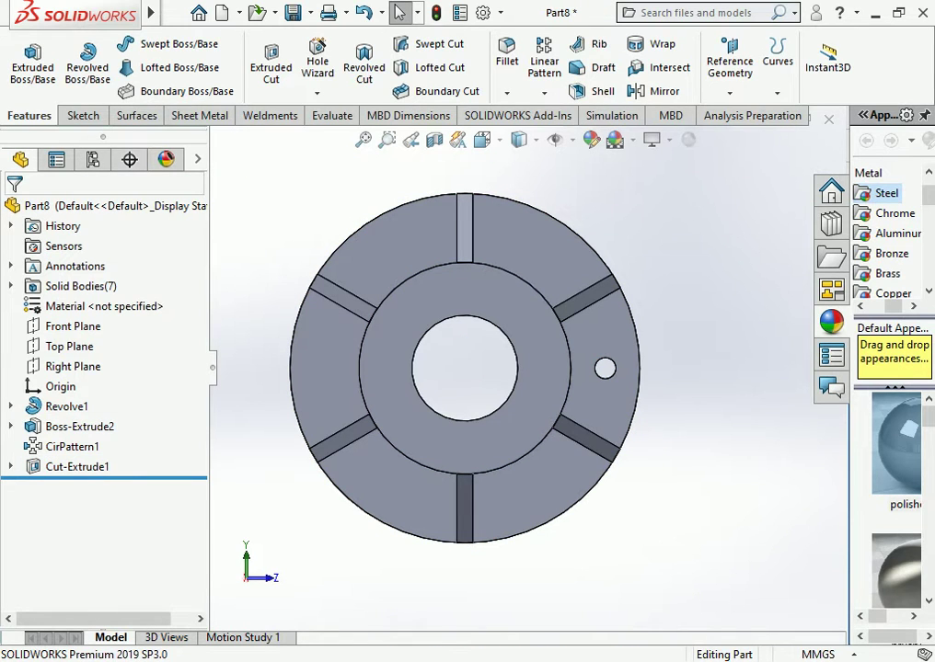
click(544, 92)
click(570, 136)
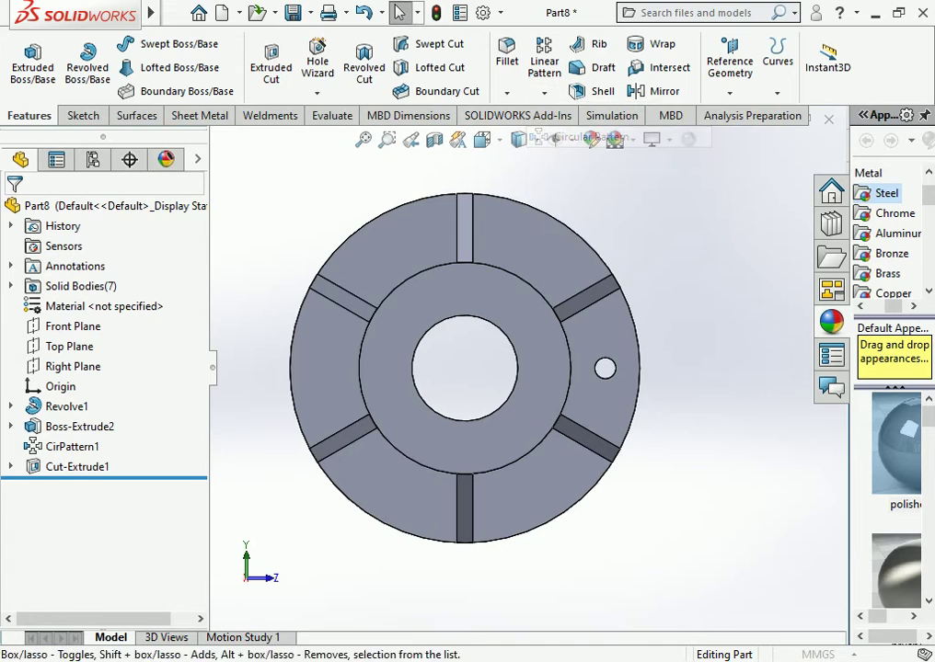
Set the circular pattern axis to the flange's outer edge, removing a wrongly picked hole face
click(105, 267)
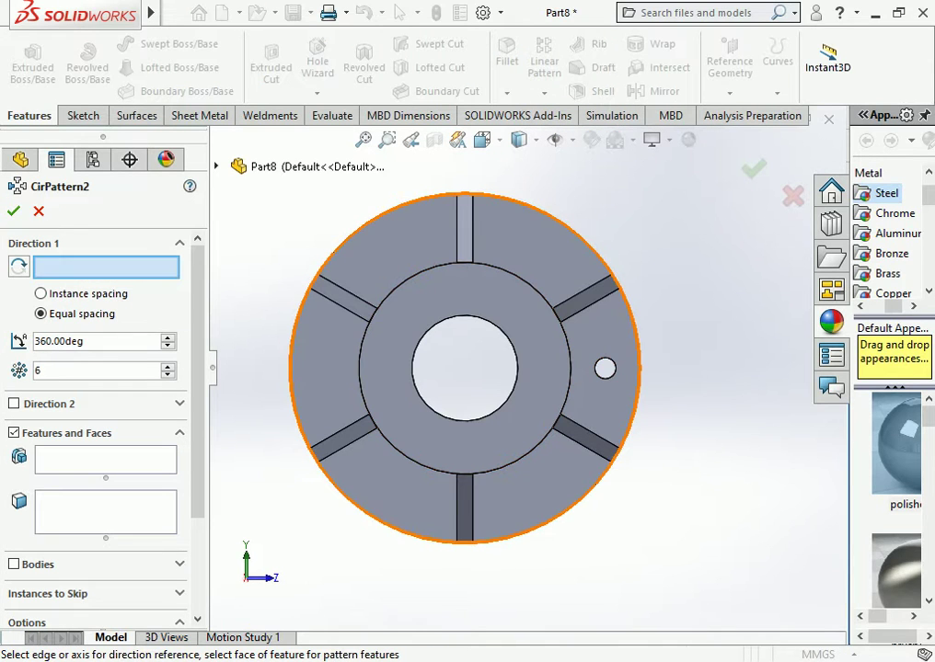
click(379, 216)
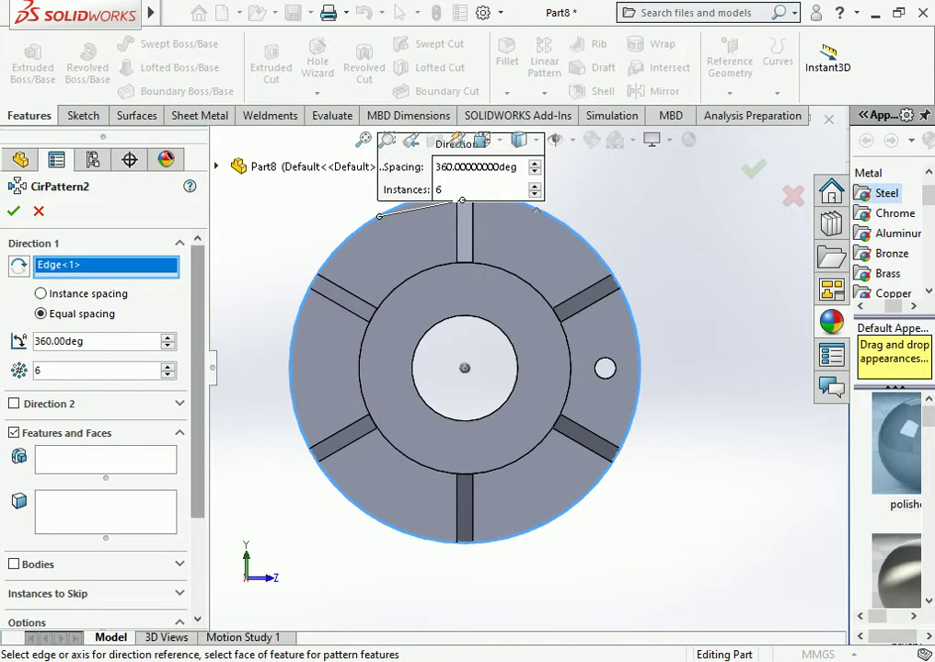
scroll(101, 414, down, 3)
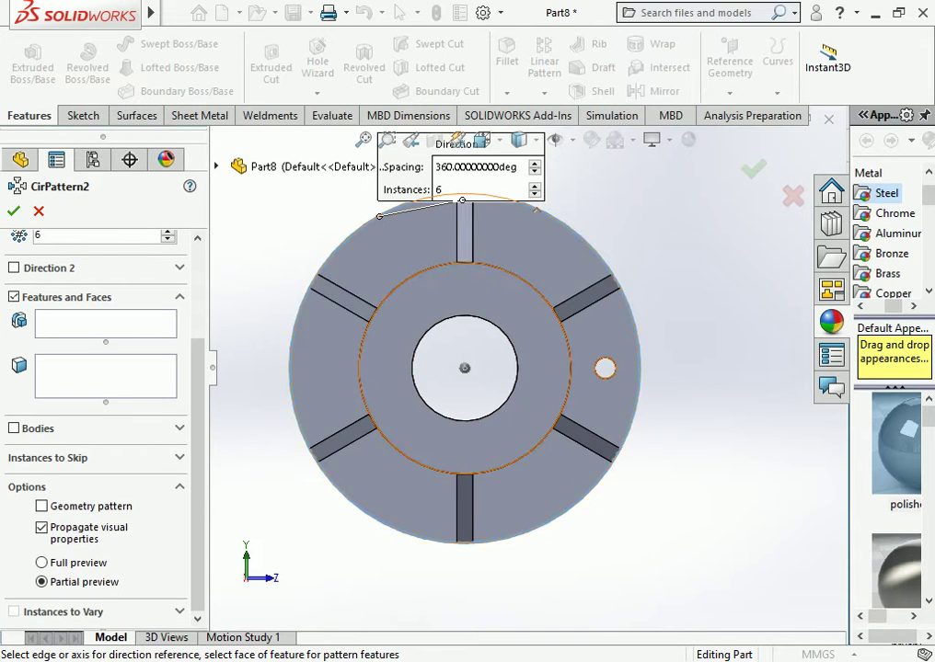
scroll(644, 368, down, 3)
middle_drag(558, 375, 589, 382)
middle_drag(291, 384, 330, 340)
click(614, 299)
scroll(589, 341, up, 5)
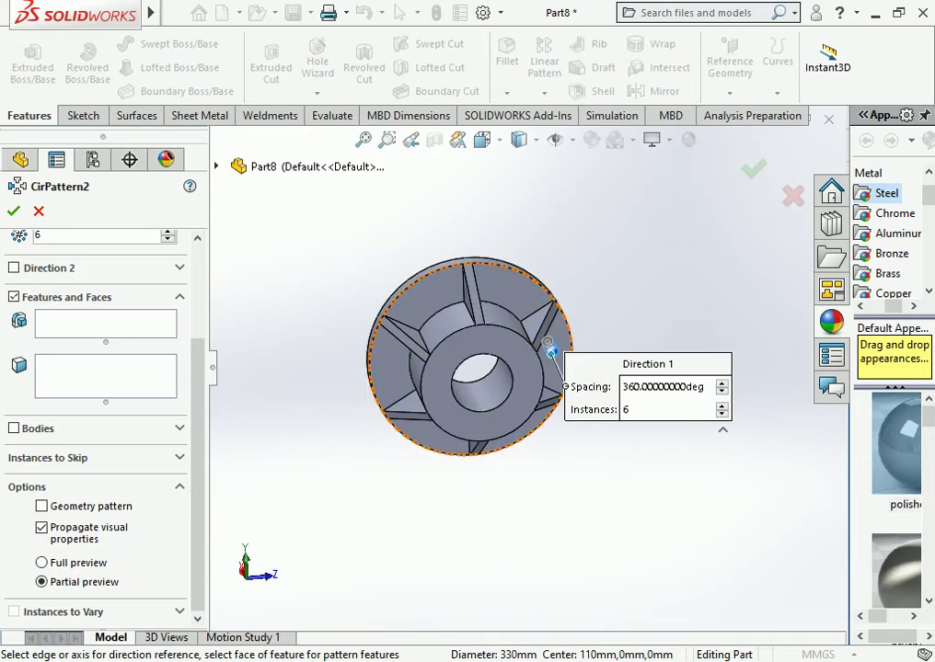
middle_drag(552, 368, 552, 373)
scroll(101, 350, up, 3)
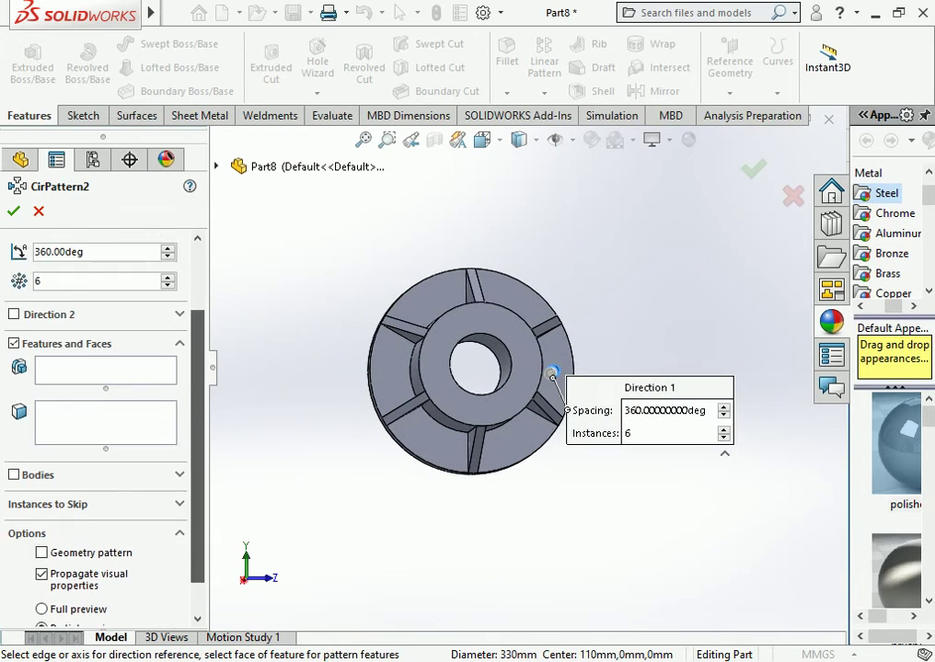
right_click(126, 273)
click(170, 283)
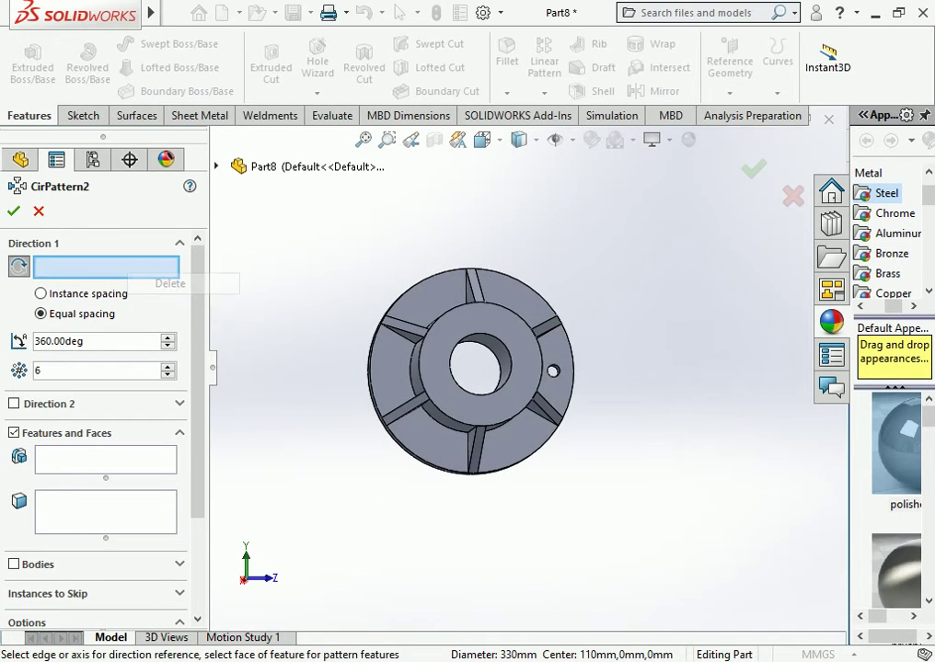
click(399, 296)
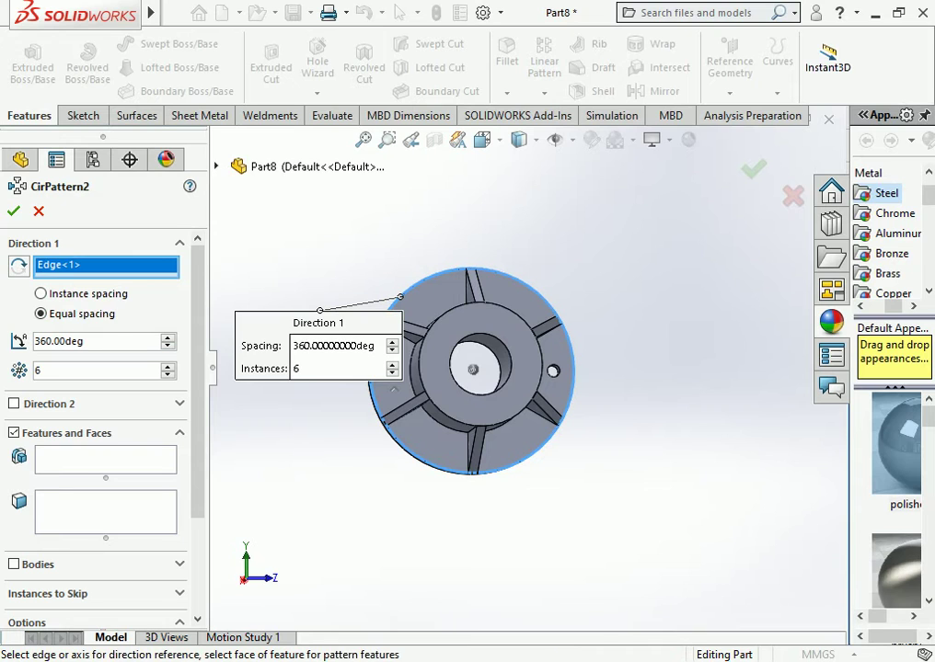
scroll(102, 414, down, 3)
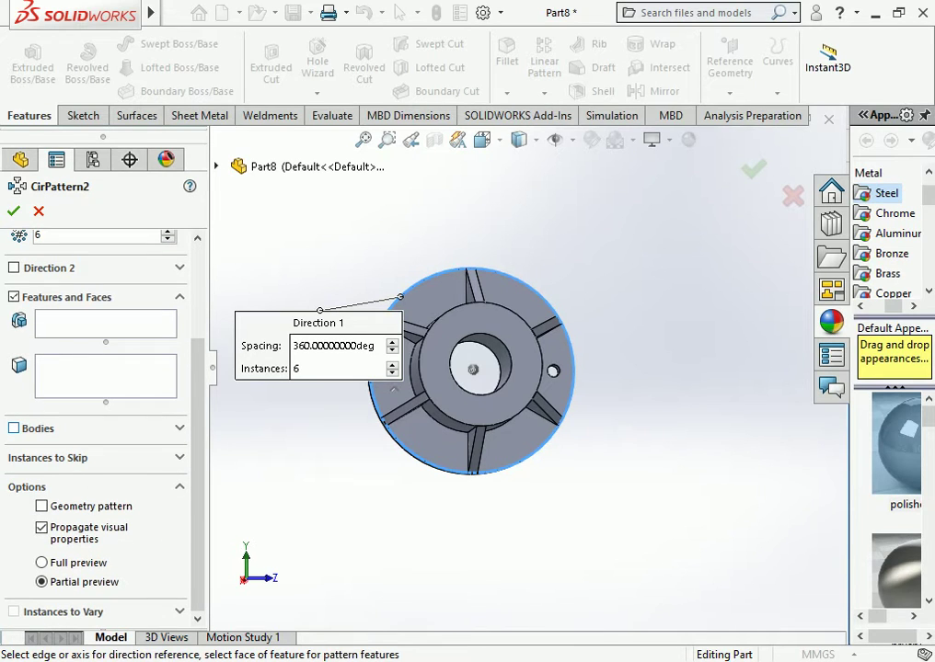
Pattern Cut-Extrude1 into 6 equally spaced instances over 360°, then view the flange face-on
click(106, 324)
scroll(552, 371, down, 2)
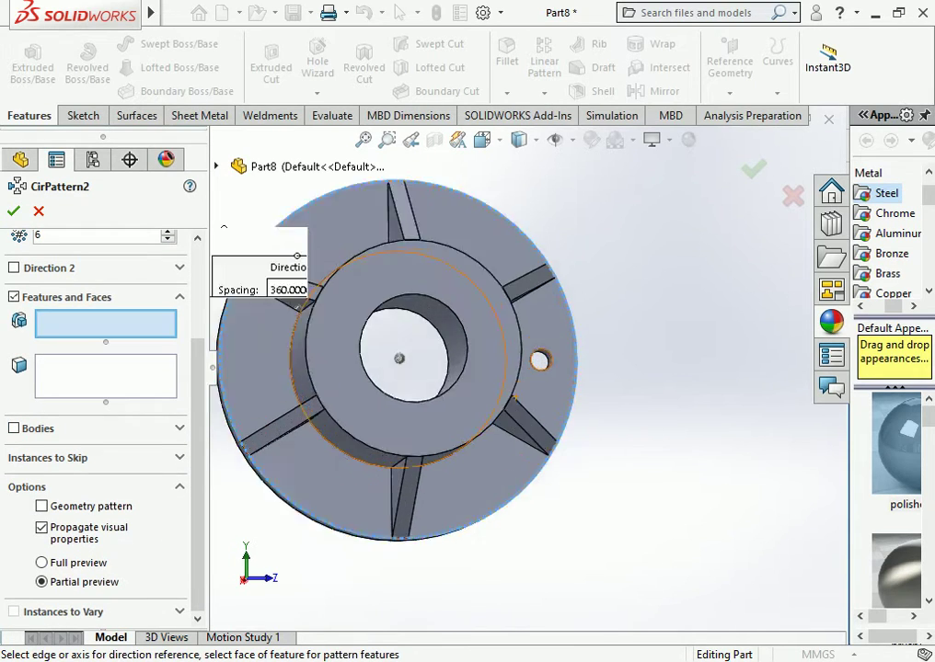
scroll(552, 371, down, 3)
click(520, 348)
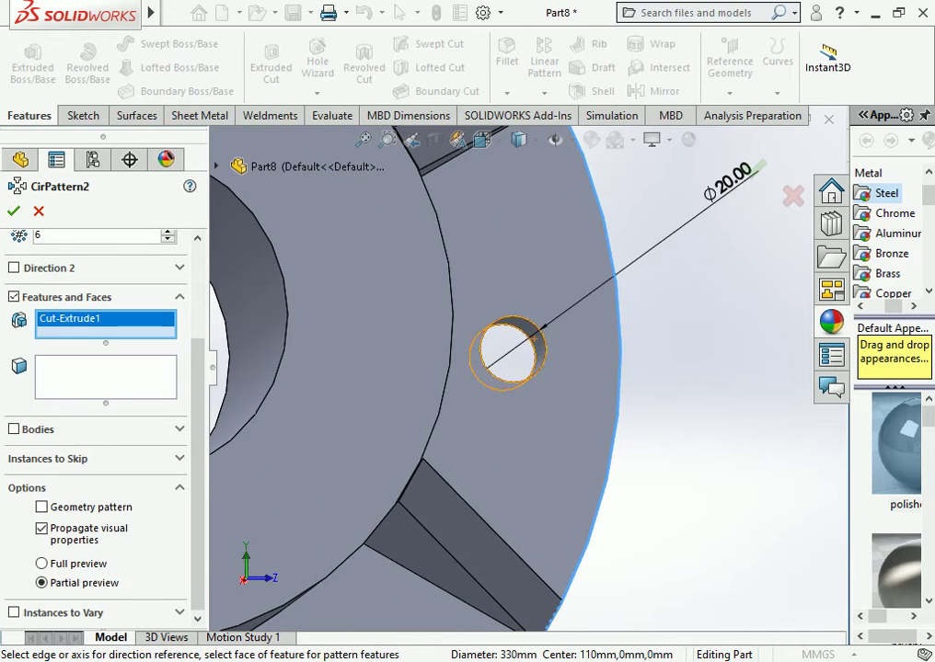
scroll(520, 359, up, 3)
scroll(522, 365, up, 2)
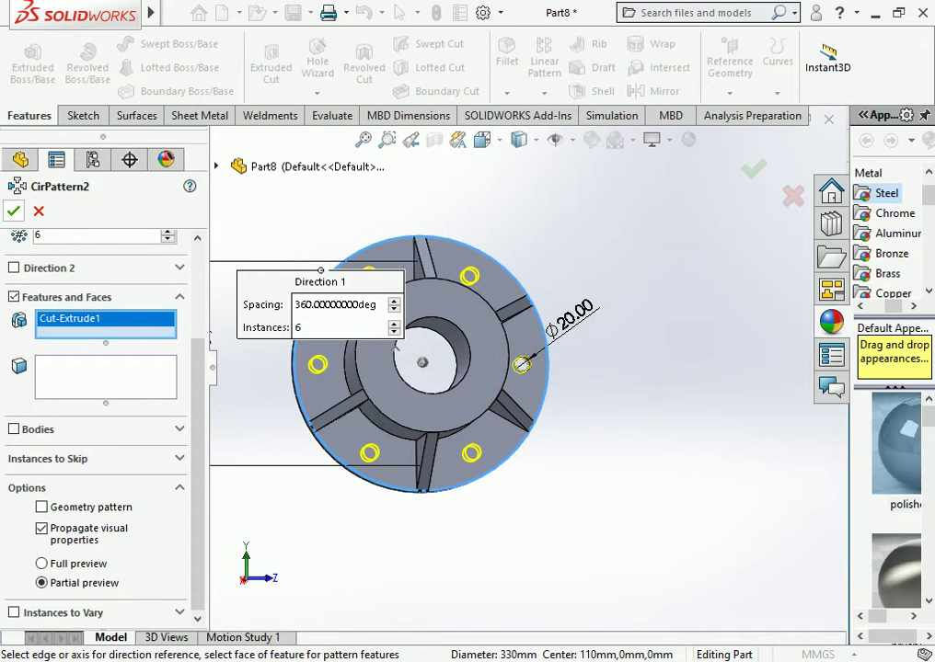
click(13, 211)
middle_drag(414, 368, 515, 377)
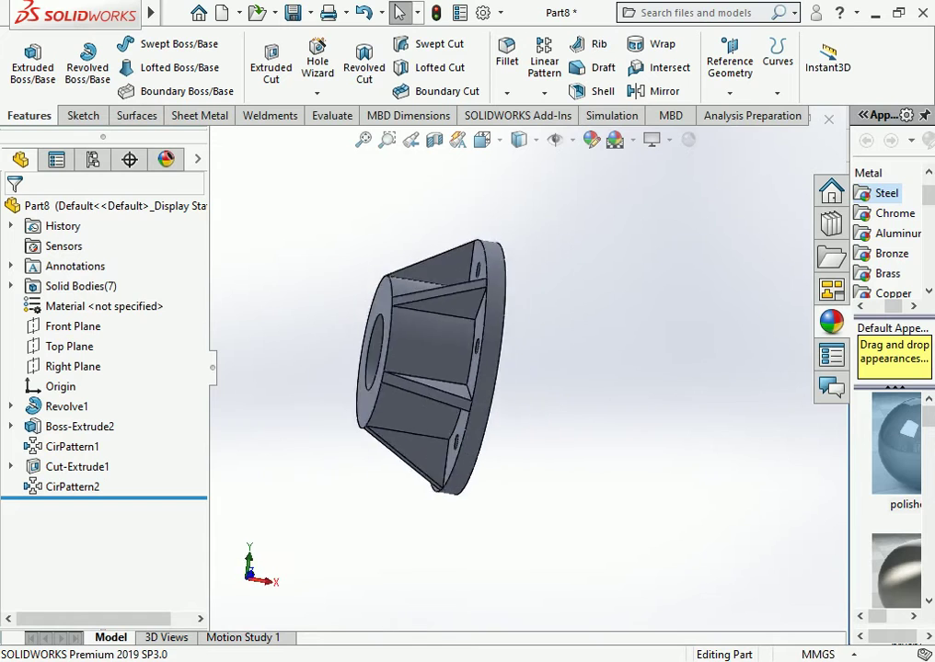
key(ctrl+4)
Start a sketch on the flange face, view it normal, and draw a circle centred on the origin
click(529, 318)
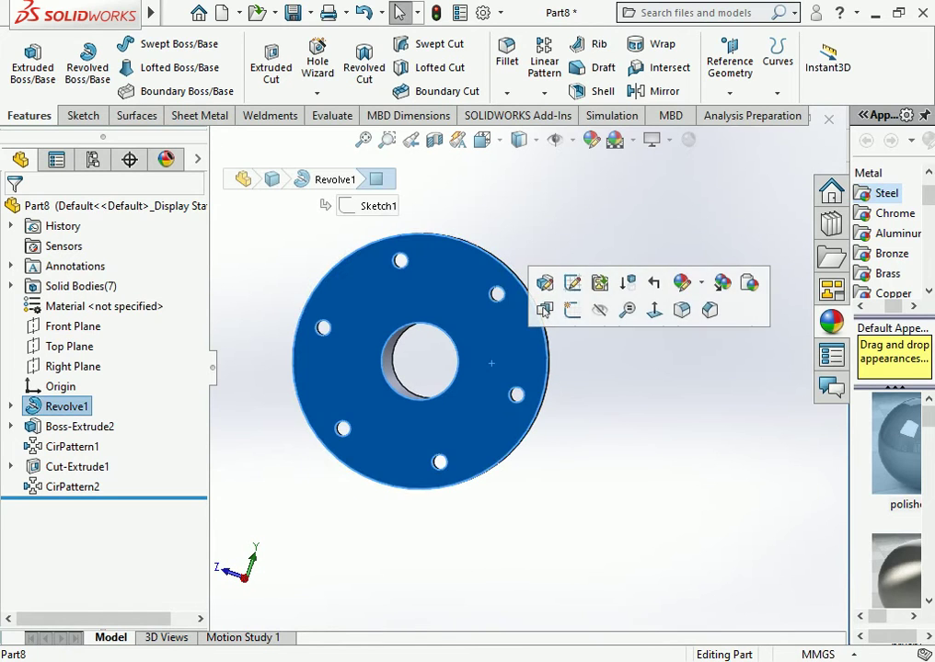
click(544, 311)
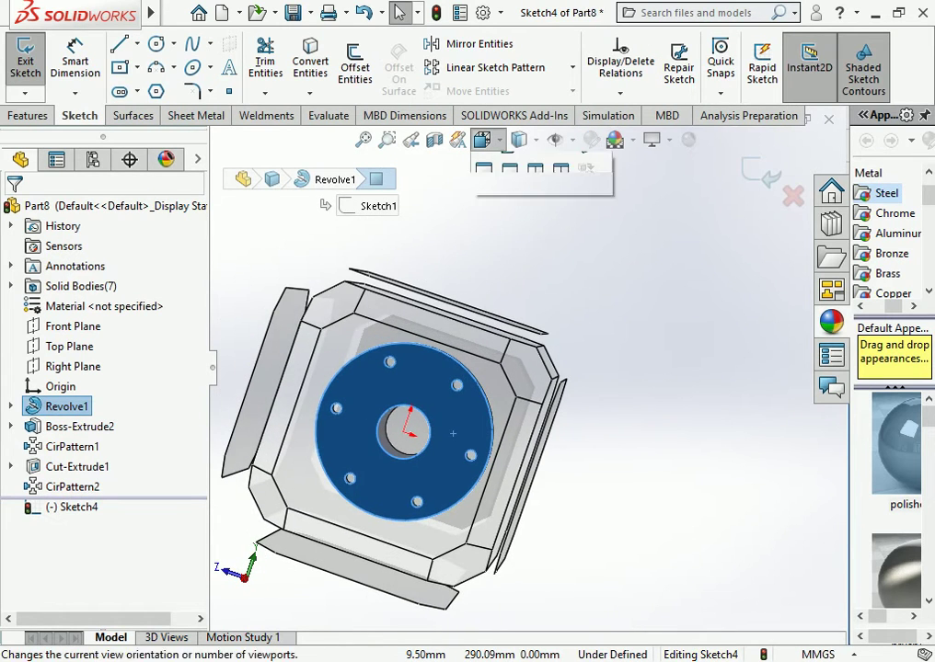
click(528, 242)
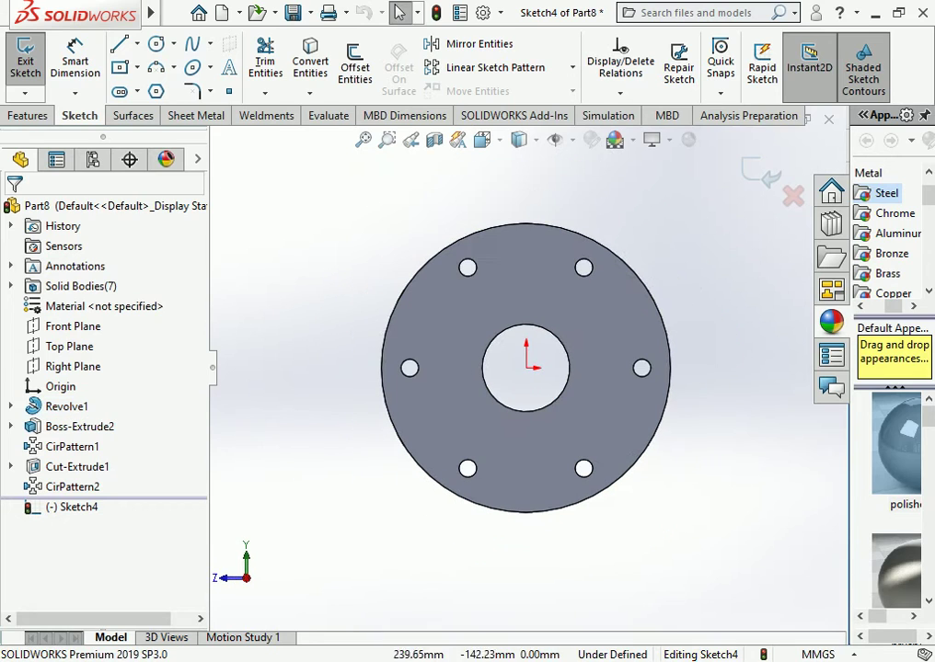
click(157, 43)
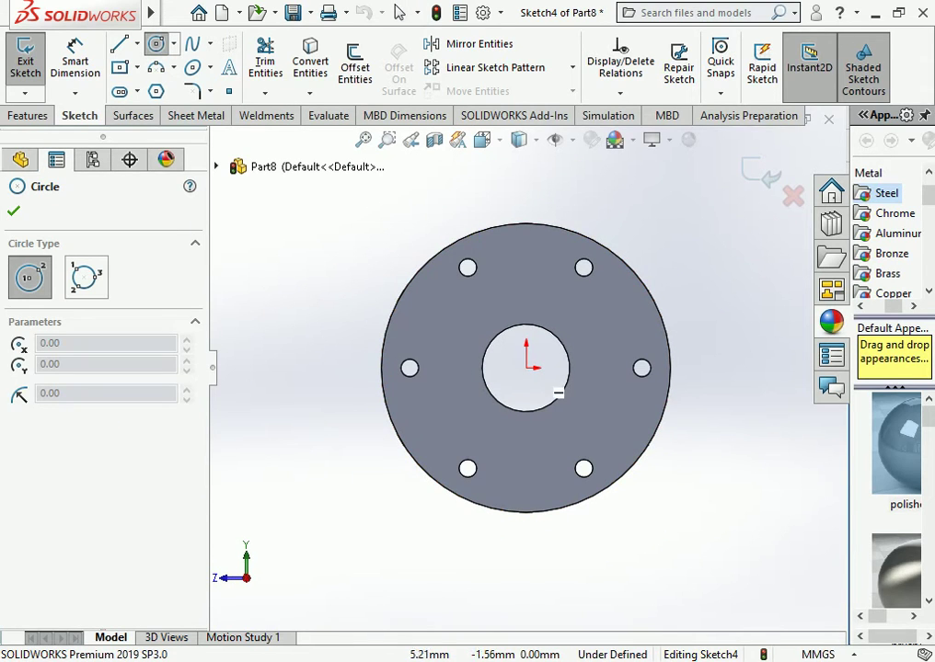
click(526, 366)
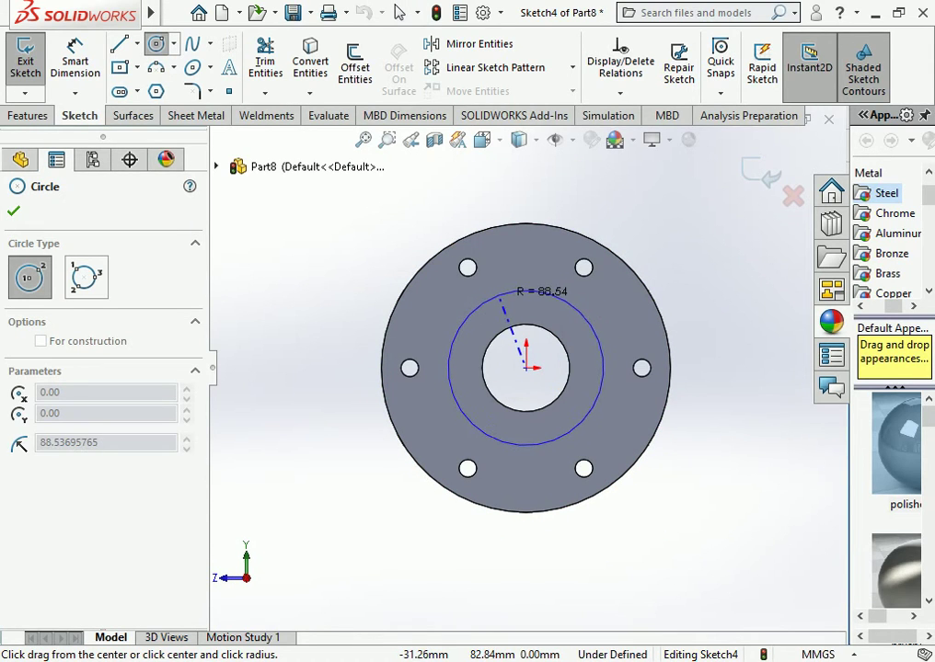
click(498, 294)
scroll(526, 368, up, 2)
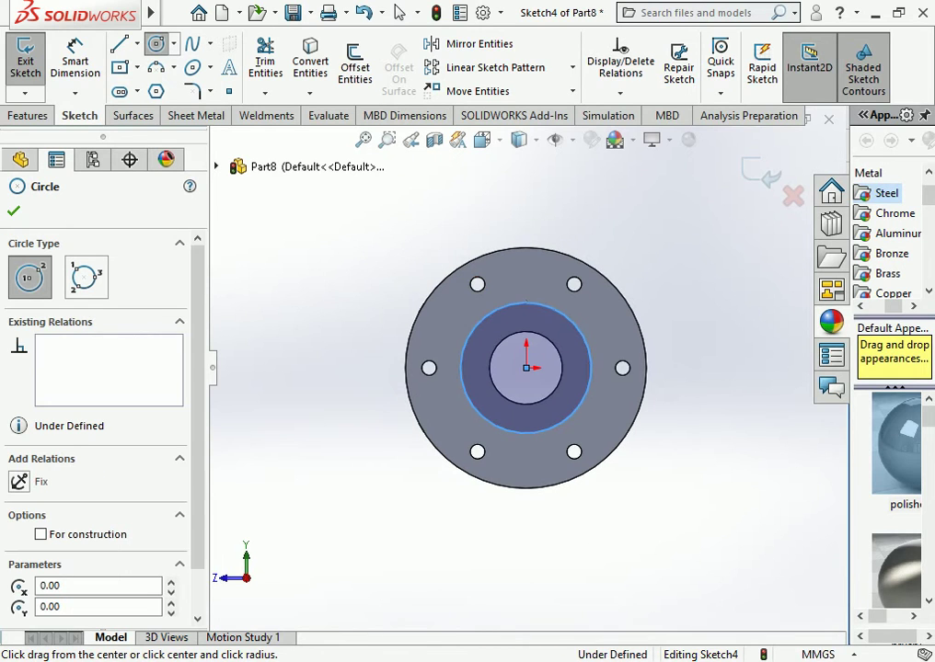
key(Escape)
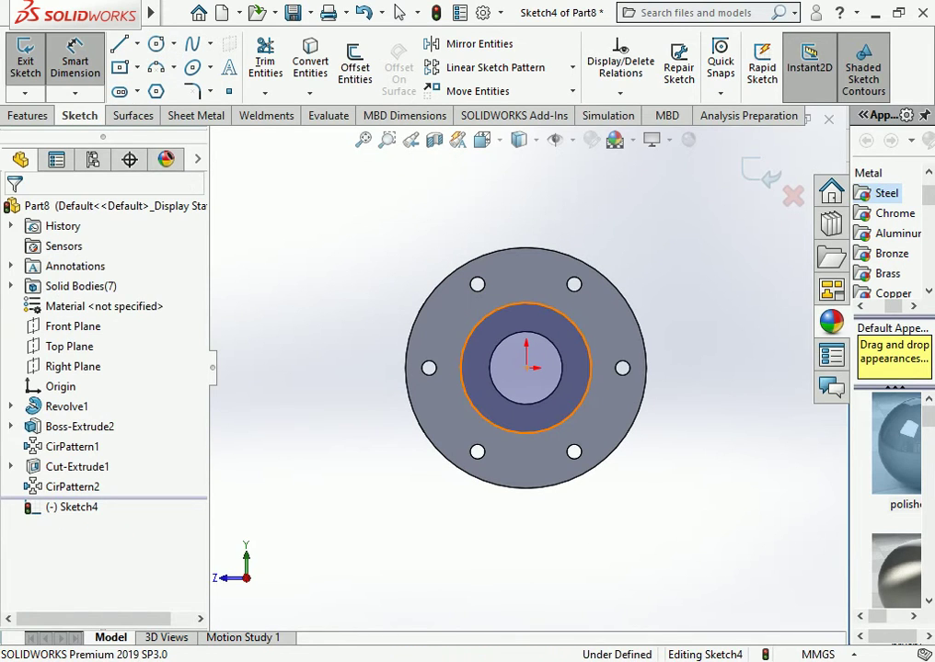
Dimension the circle's diameter to 180 mm
click(464, 343)
click(362, 351)
click(342, 361)
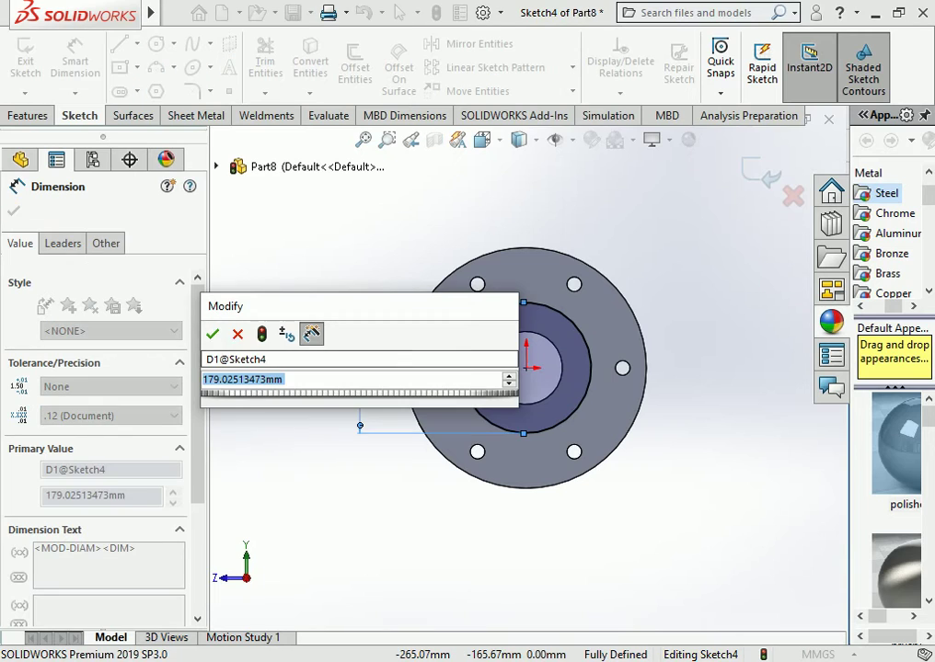
text(180)
key(Return)
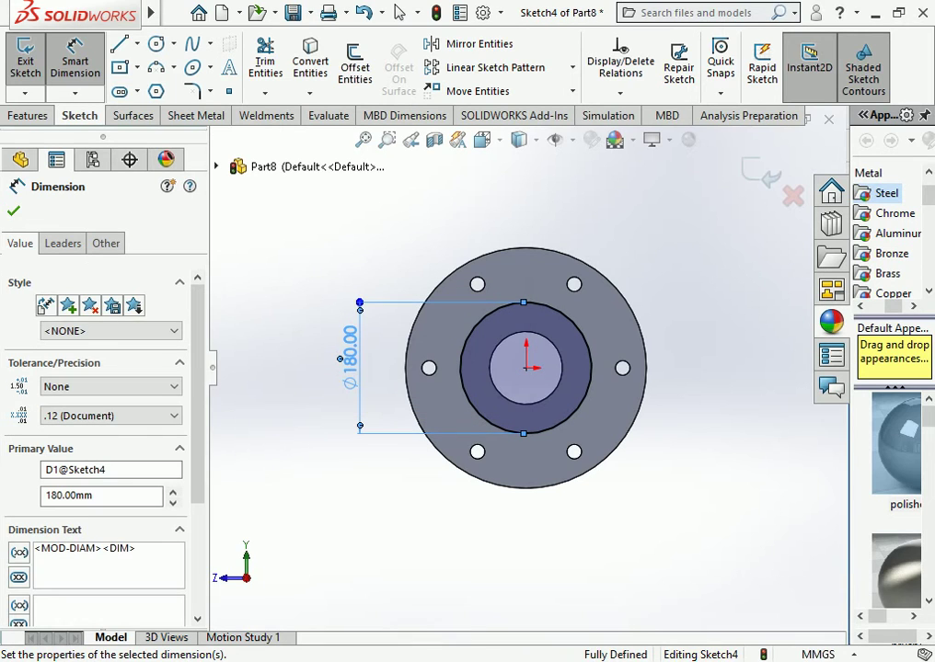
key(Escape)
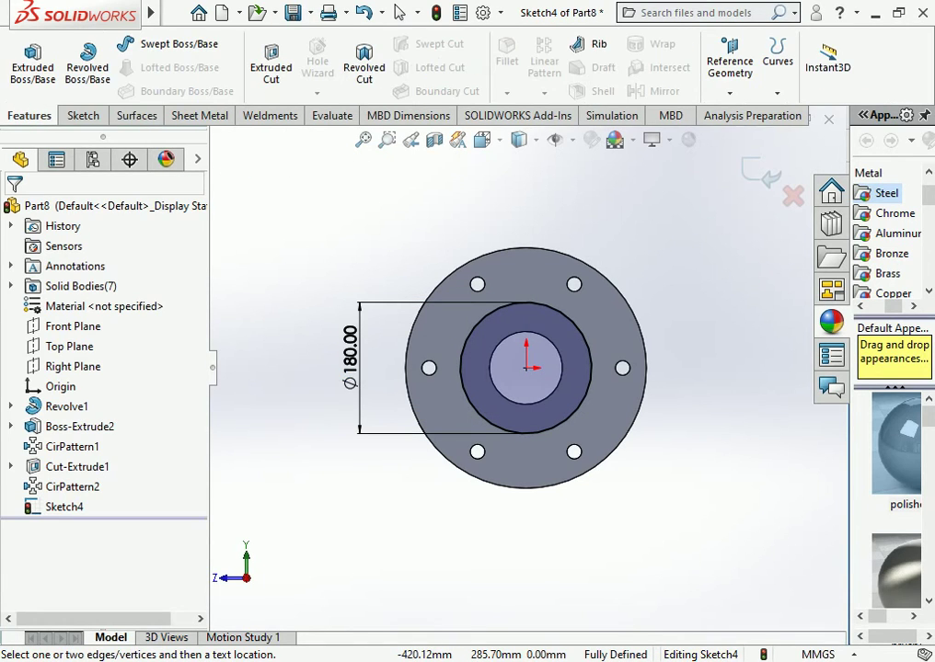
Cut the Ø180 mm circle 5 mm deep into the flange face, then orbit to inspect the hub
click(272, 64)
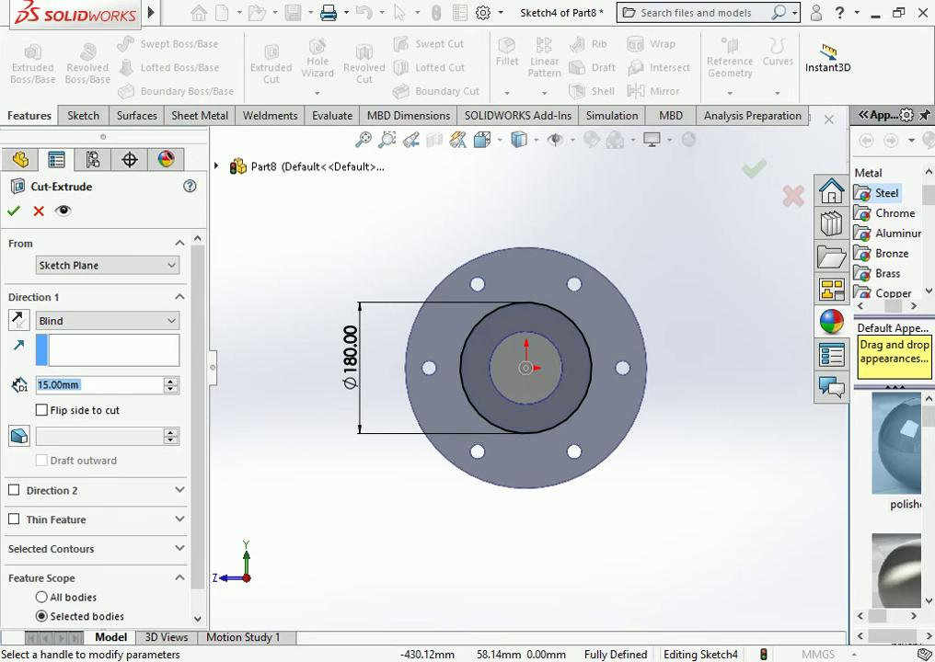
text(5)
key(Return)
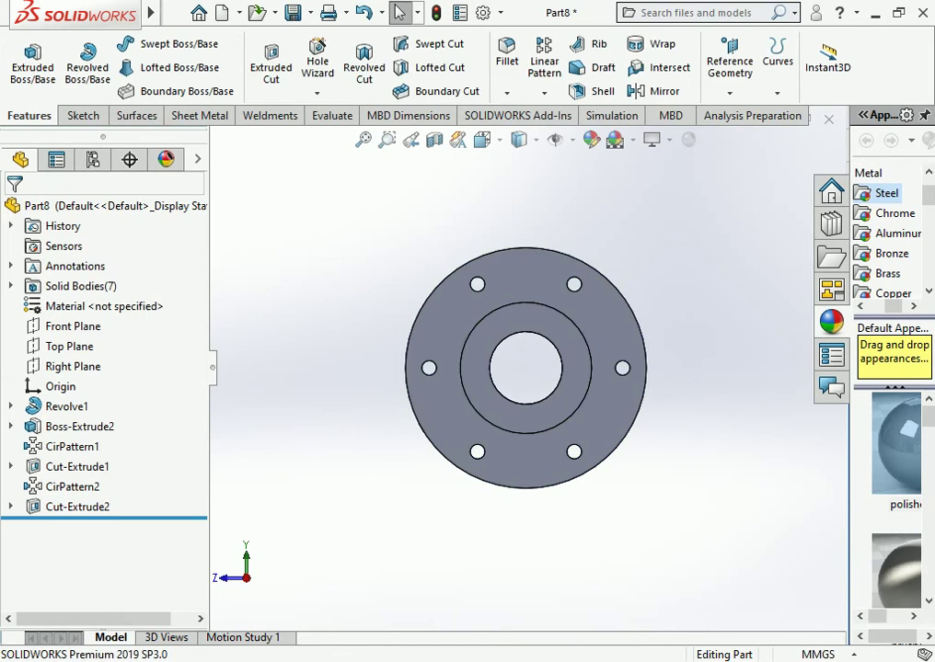
middle_drag(534, 377, 626, 377)
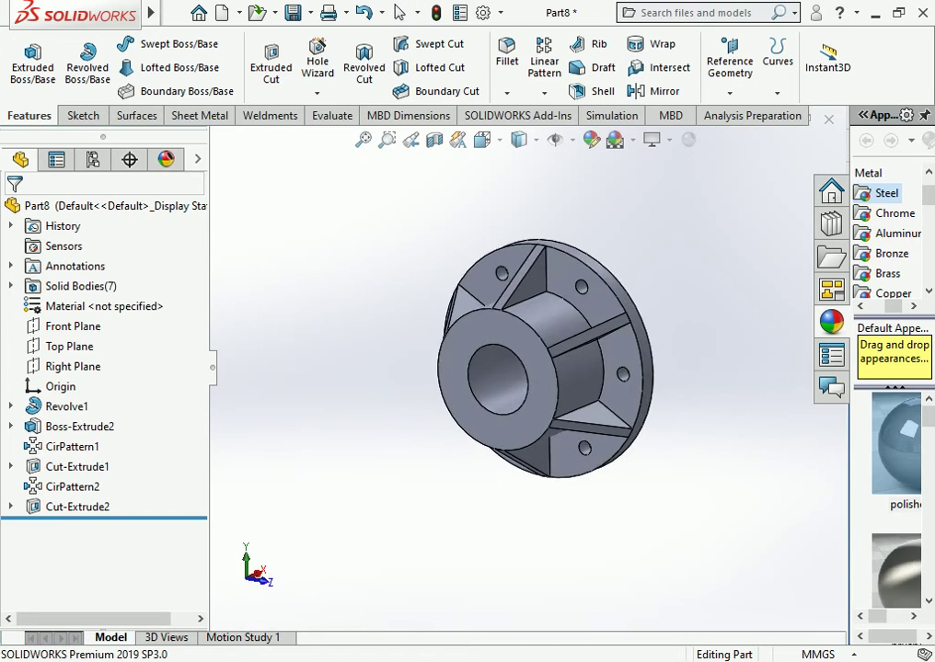
middle_drag(469, 303, 405, 303)
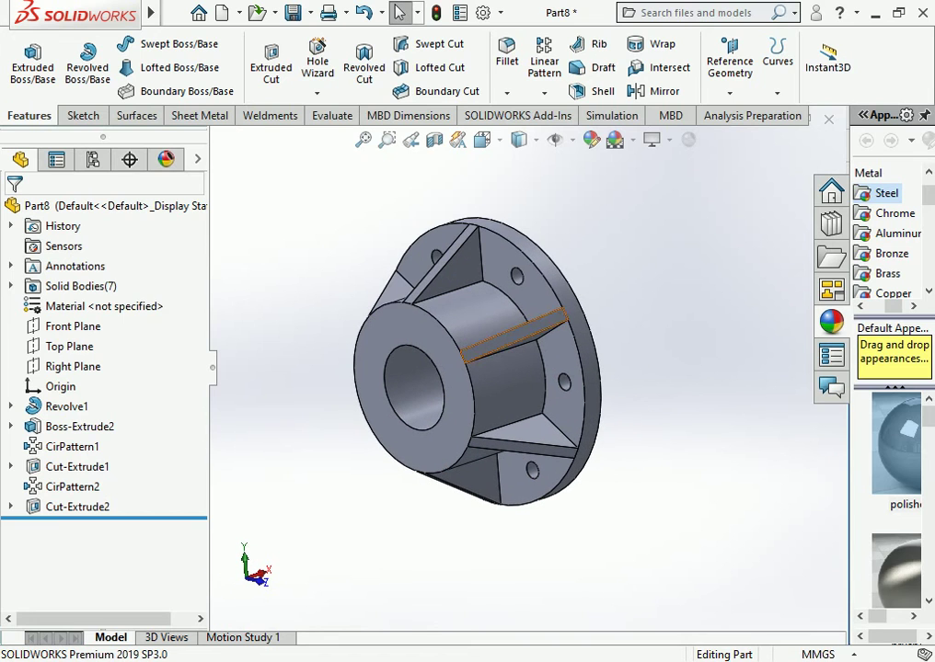
right_click(132, 306)
Assign AISI 1020 steel as the part's material and apply it
key(Escape)
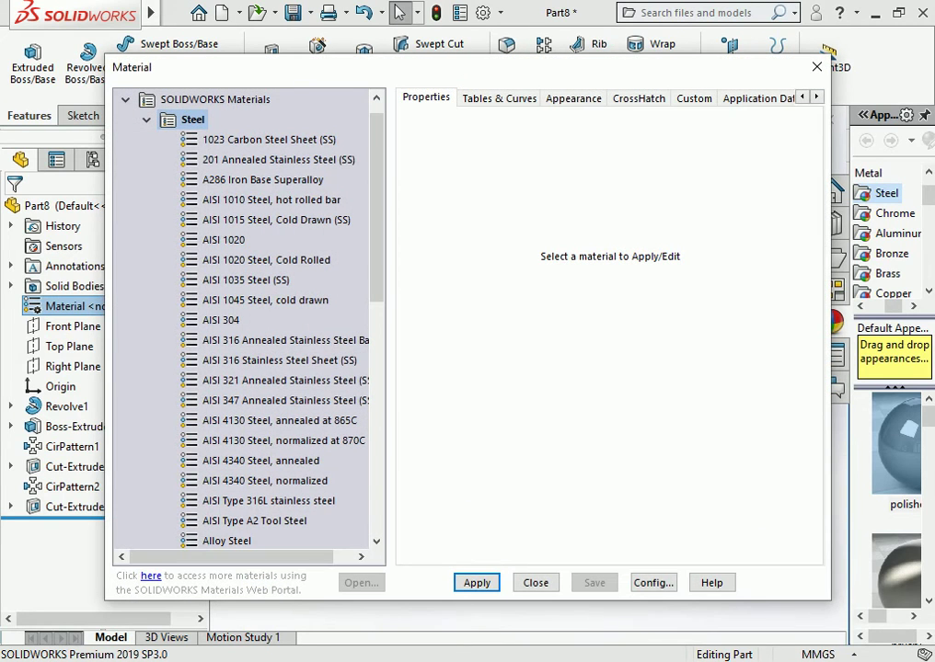
click(224, 239)
click(476, 582)
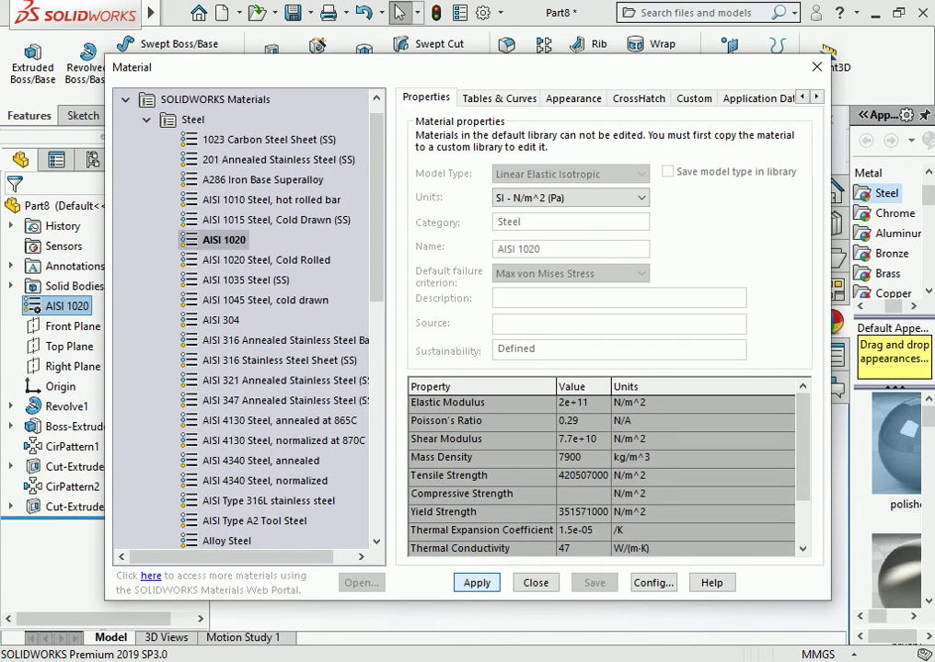
click(536, 582)
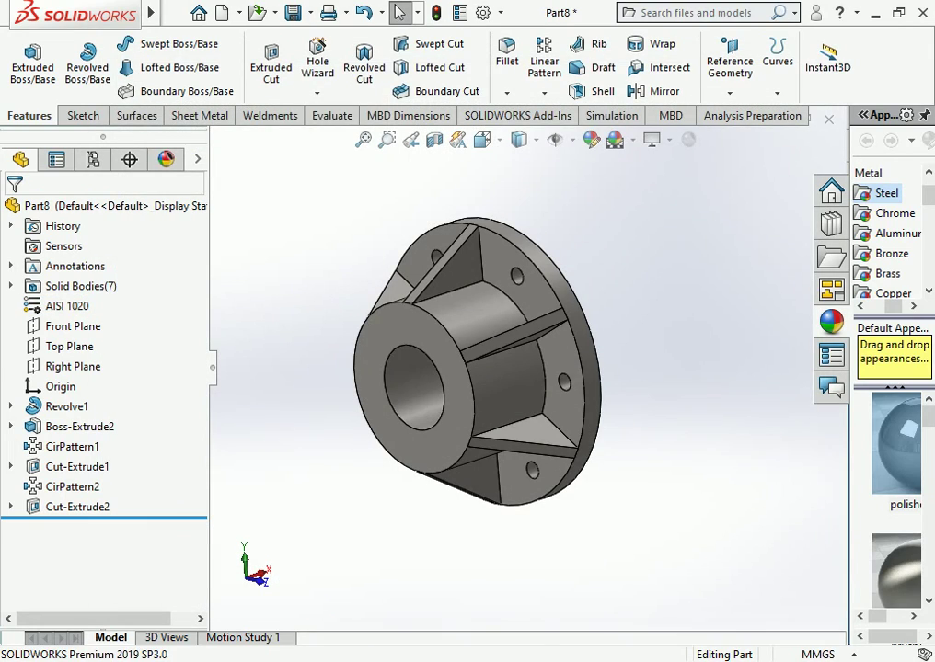
click(331, 115)
click(239, 64)
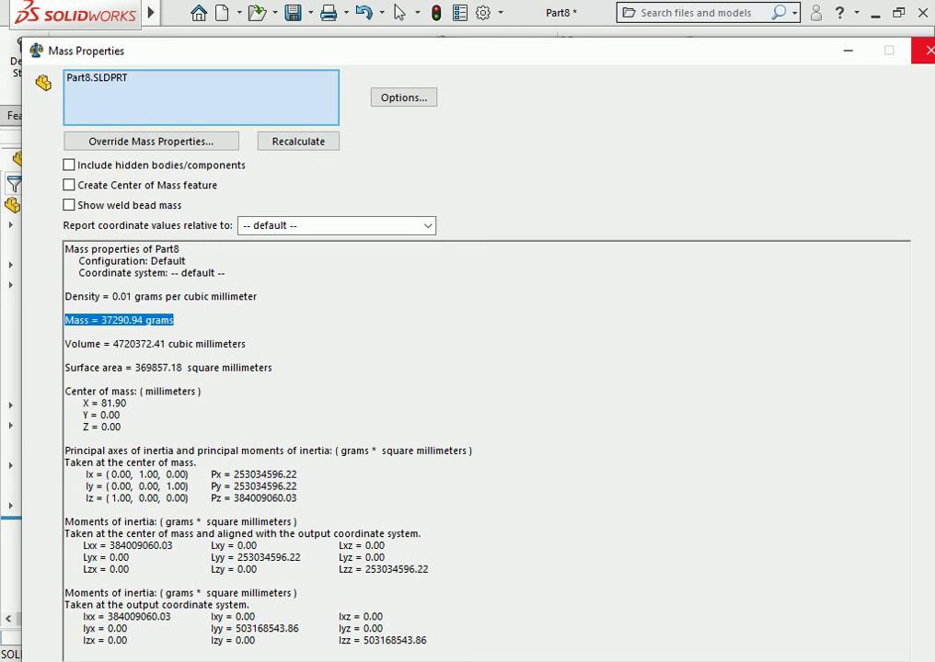
Close the Mass Properties report (mass 37290.94 g) and turn the model slightly
click(927, 50)
middle_drag(479, 359, 496, 368)
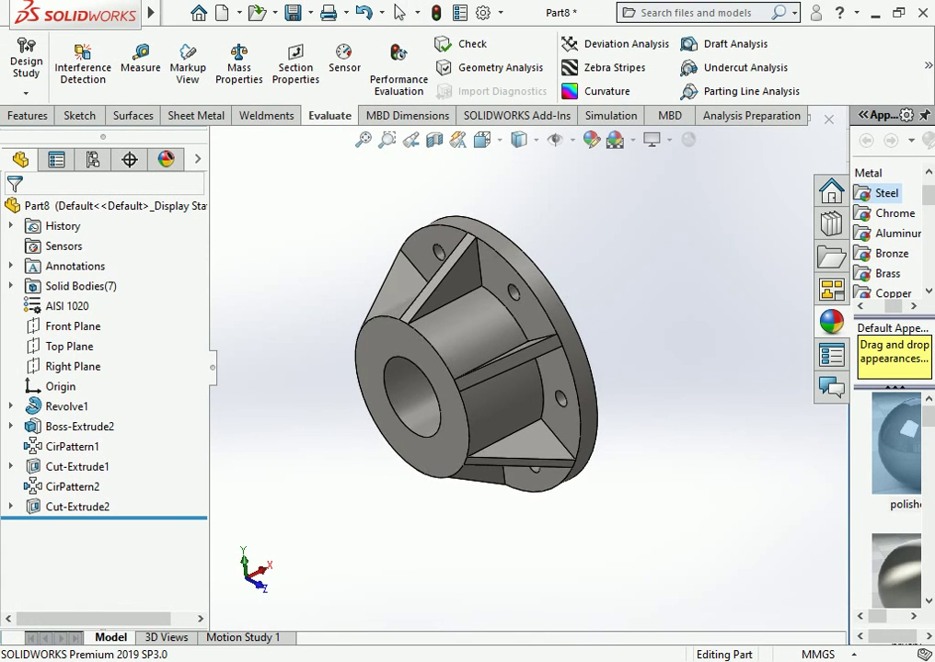